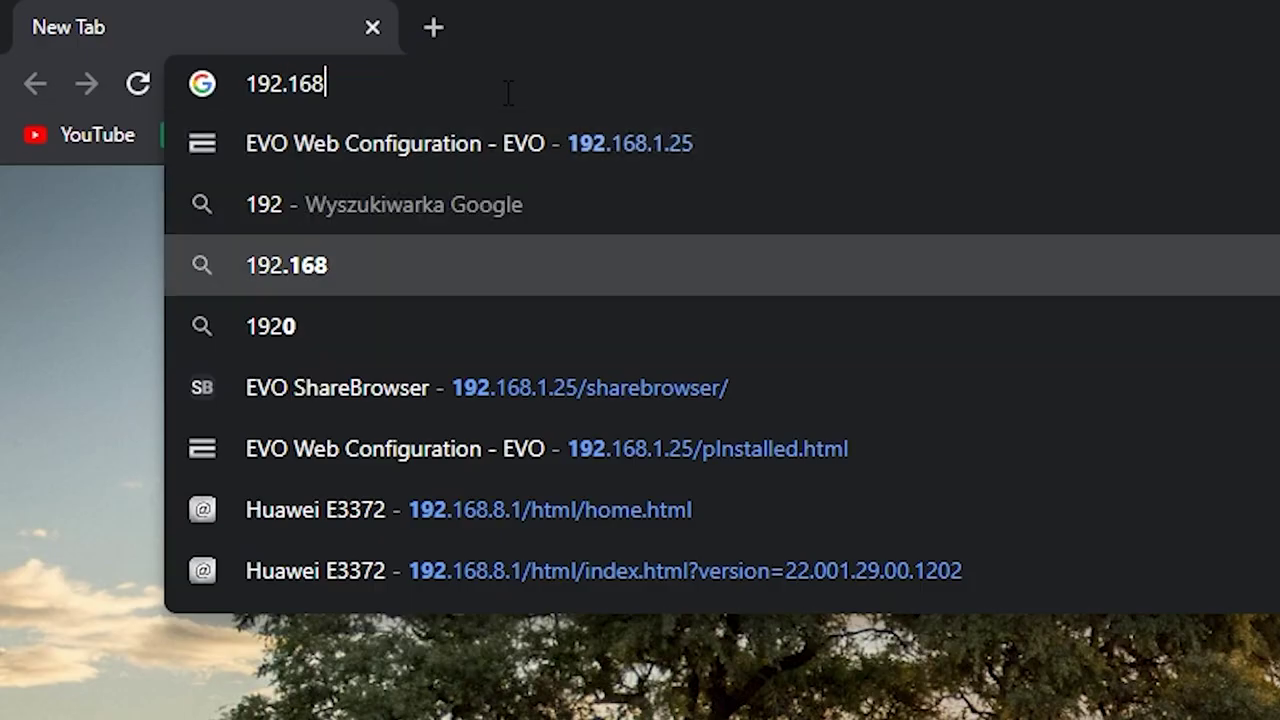
Open the EVO web configuration at 192.168.1.25 and go to the Slingshot automations page.
key(Down)
key(Down)
key(Return)
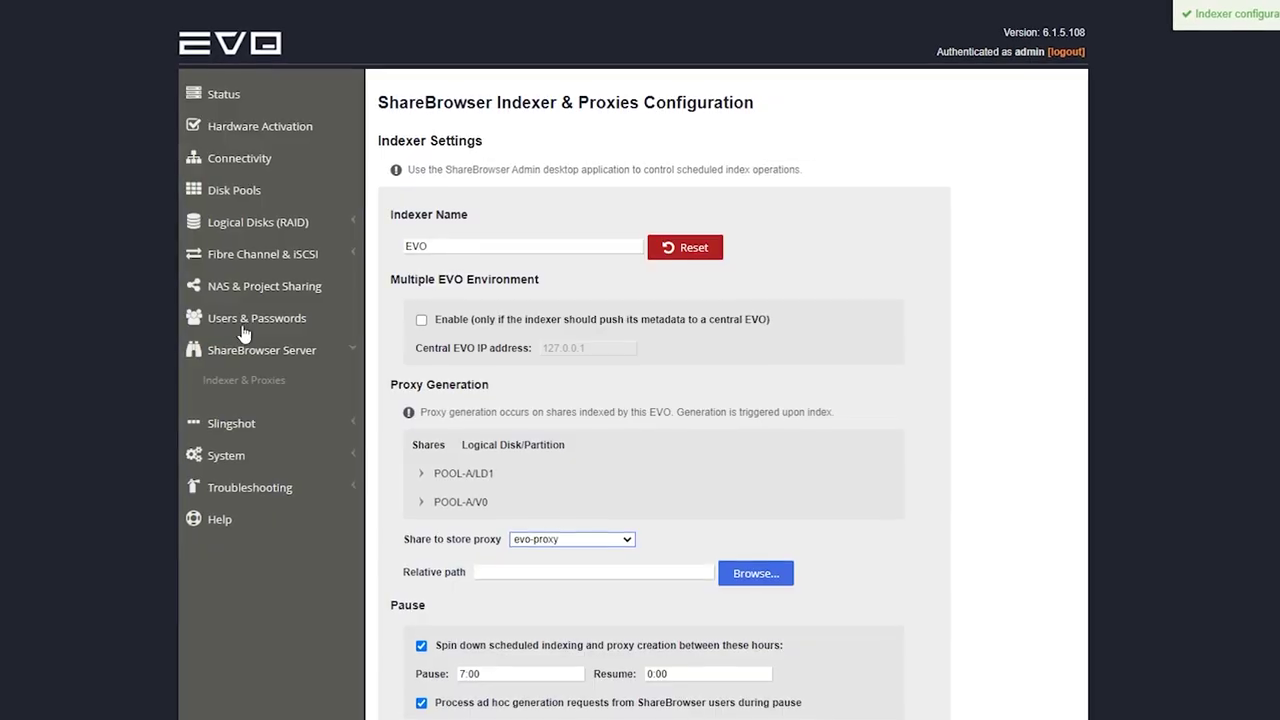
click(236, 423)
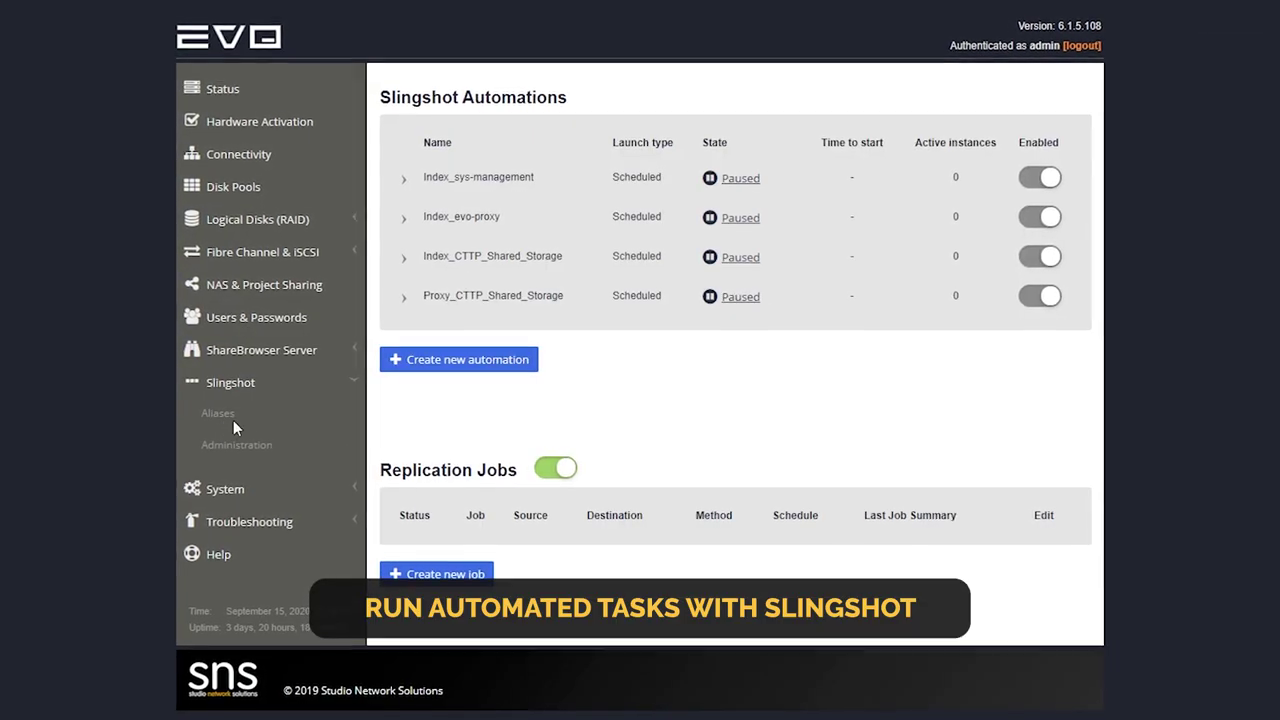
Supply the source folder or project file to SNS Nomad's file locations.
drag(530, 220, 408, 202)
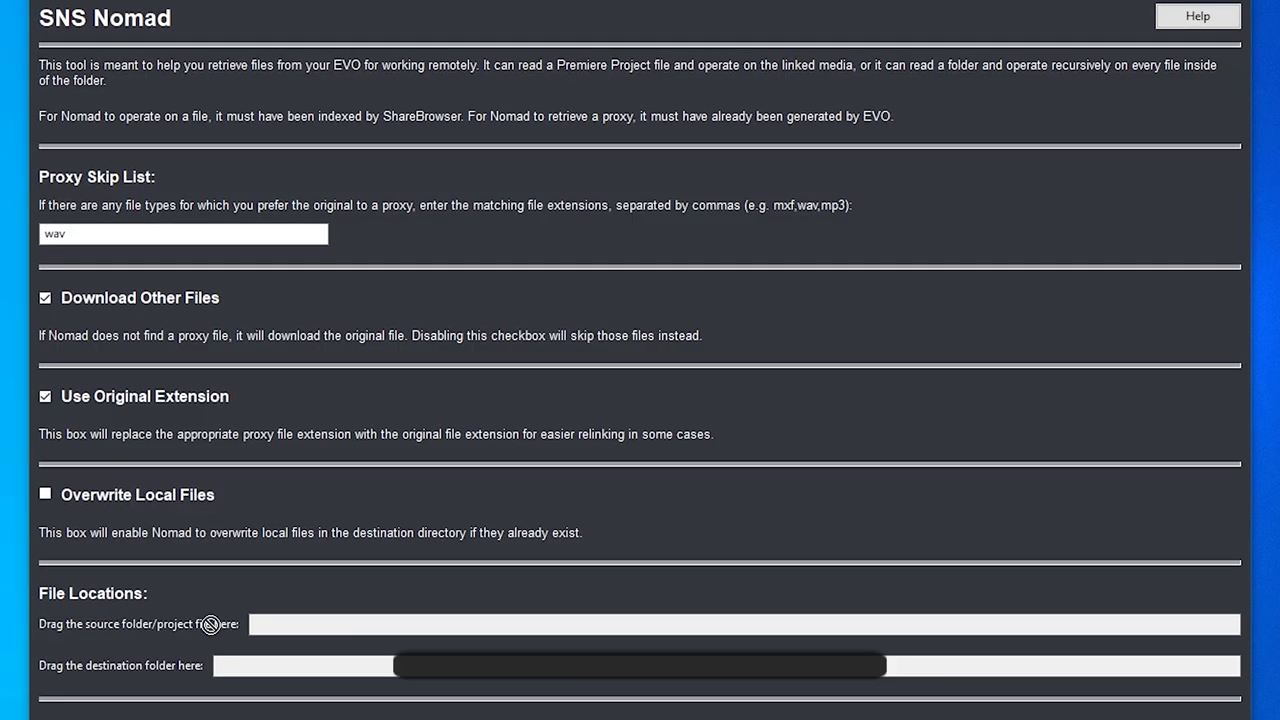
drag(210, 624, 310, 624)
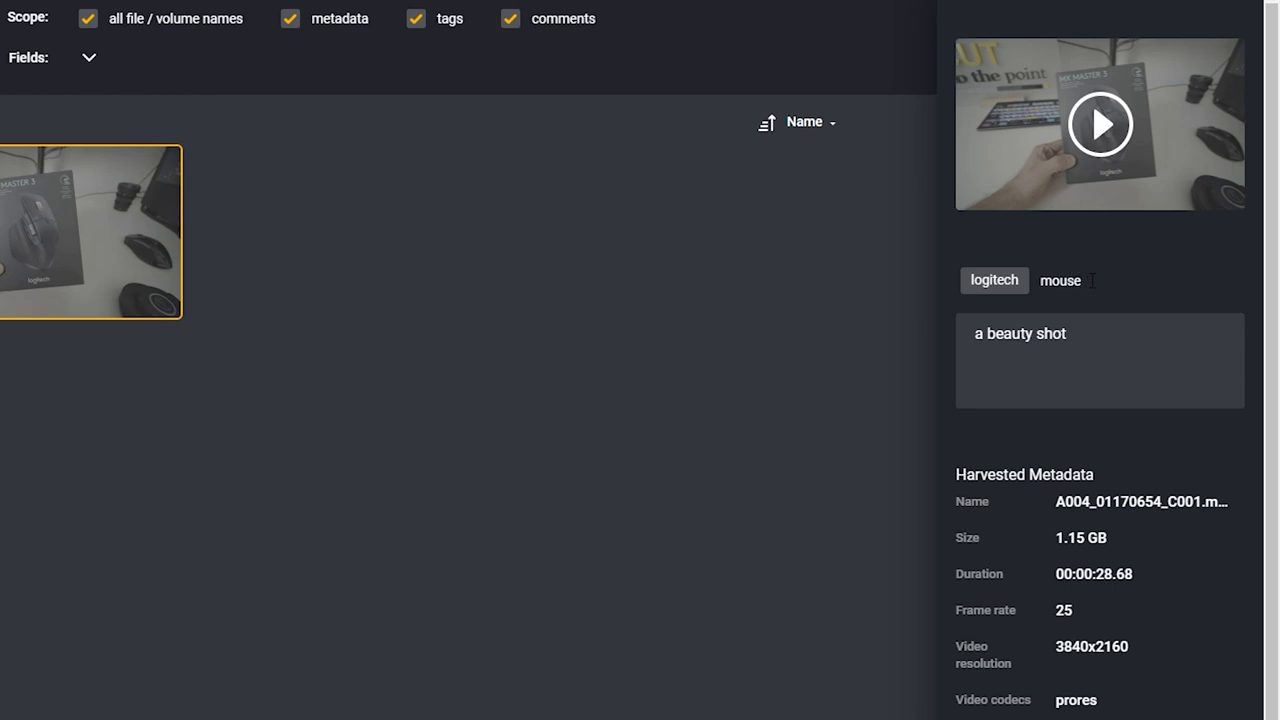
Add the tag "mouse" to the clip A004_01170654_C001 in ShareBrowser.
click(1092, 281)
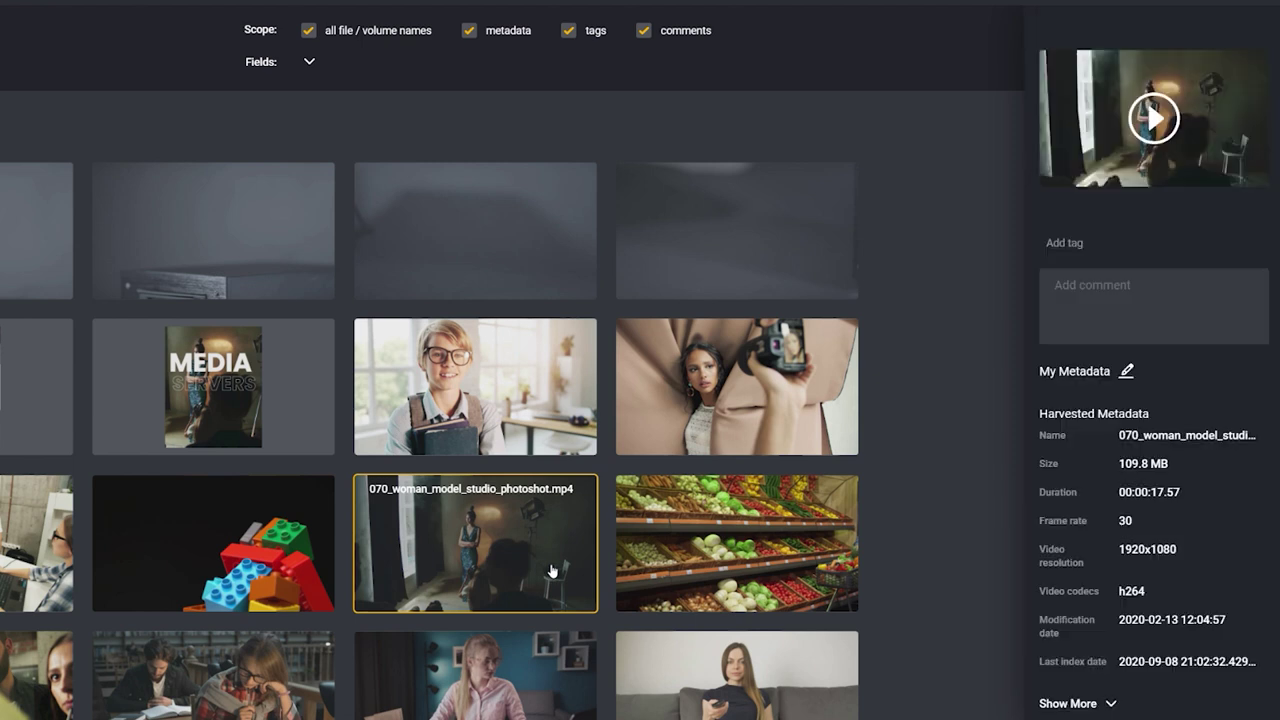
Search all files for "logitech" and examine the harvested metadata of the beauty shot clip.
scroll(1165, 520, down, 1)
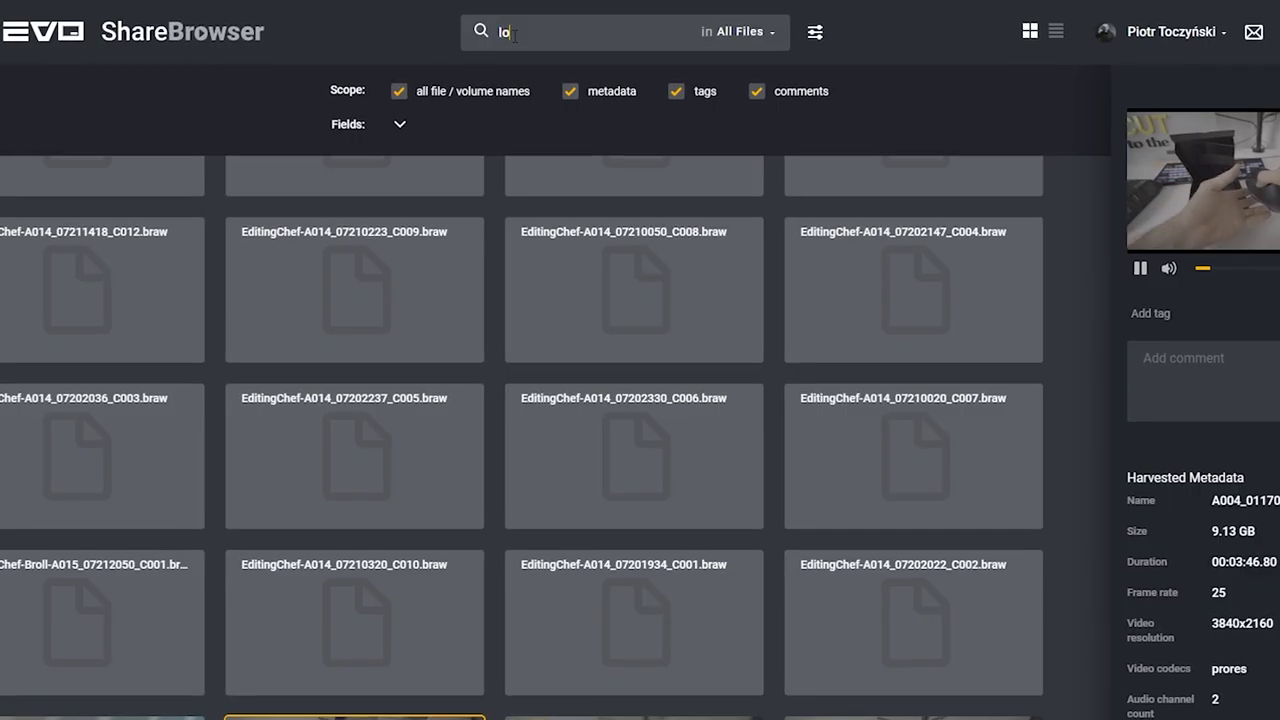
text(gitech)
key(Return)
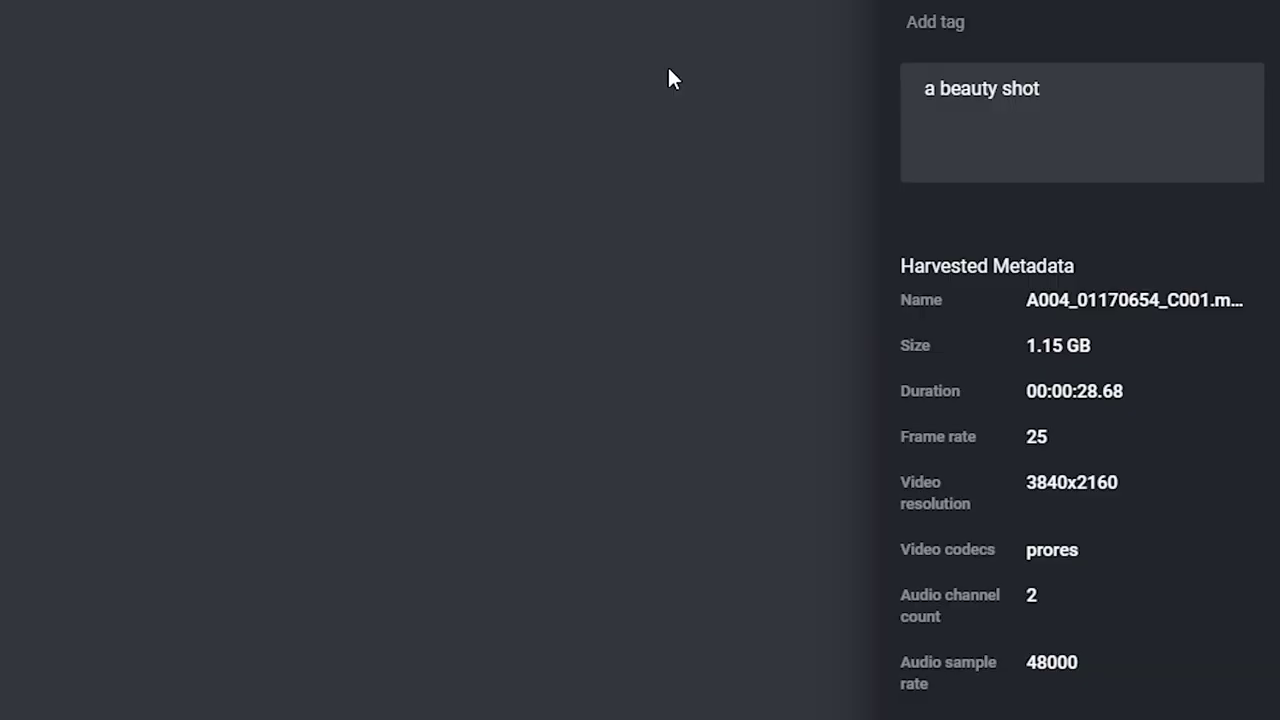
scroll(1045, 380, down, 3)
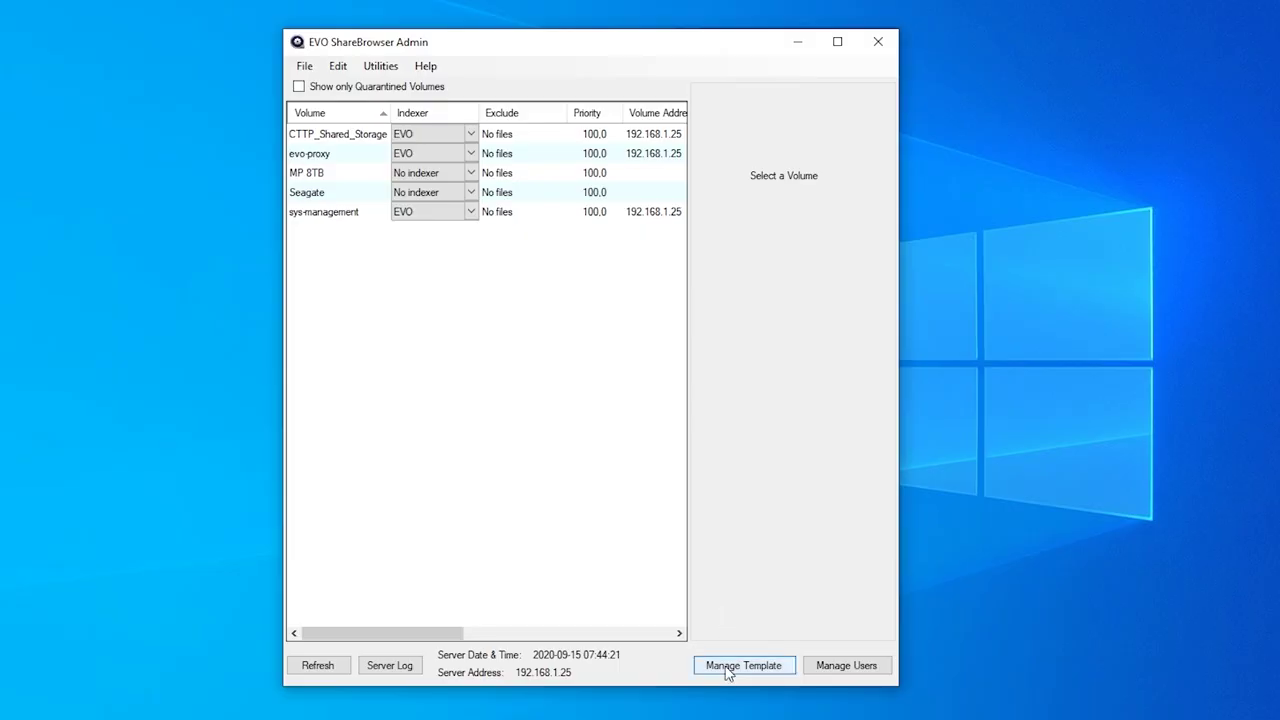
In EVO ShareBrowser Admin, set the Client Type field of the Project Based Info template to the List type.
click(728, 668)
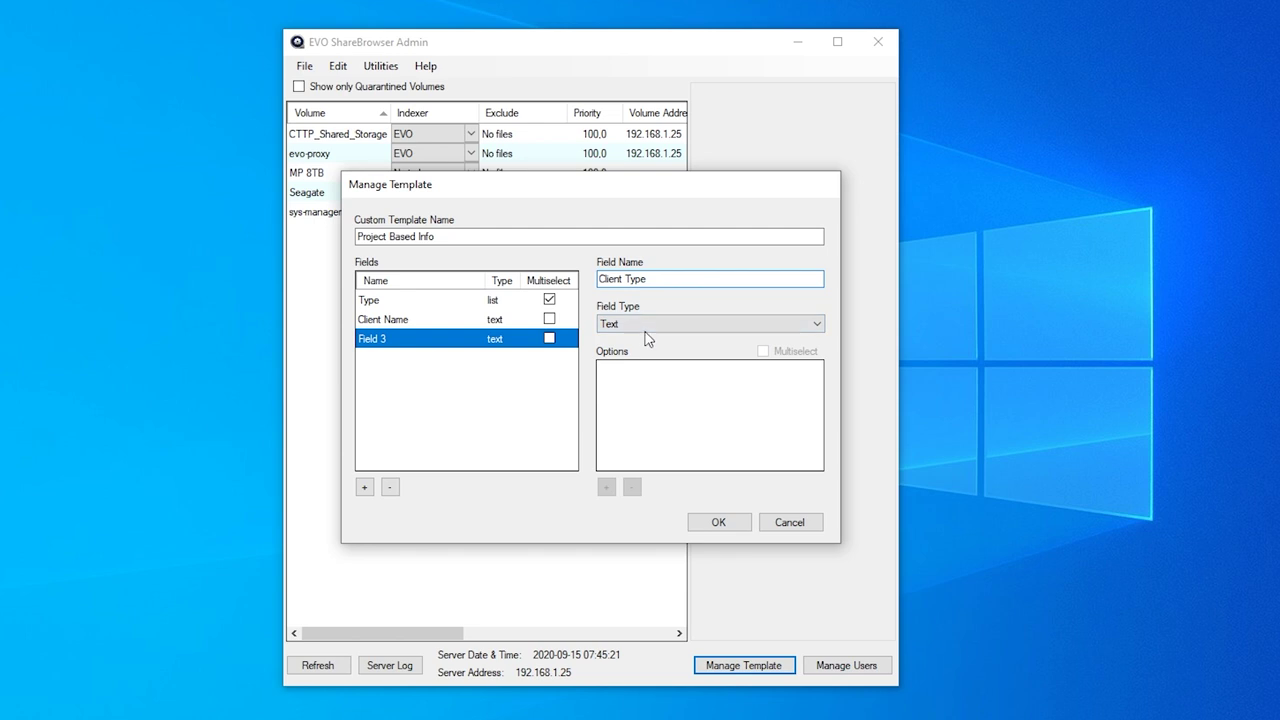
click(645, 330)
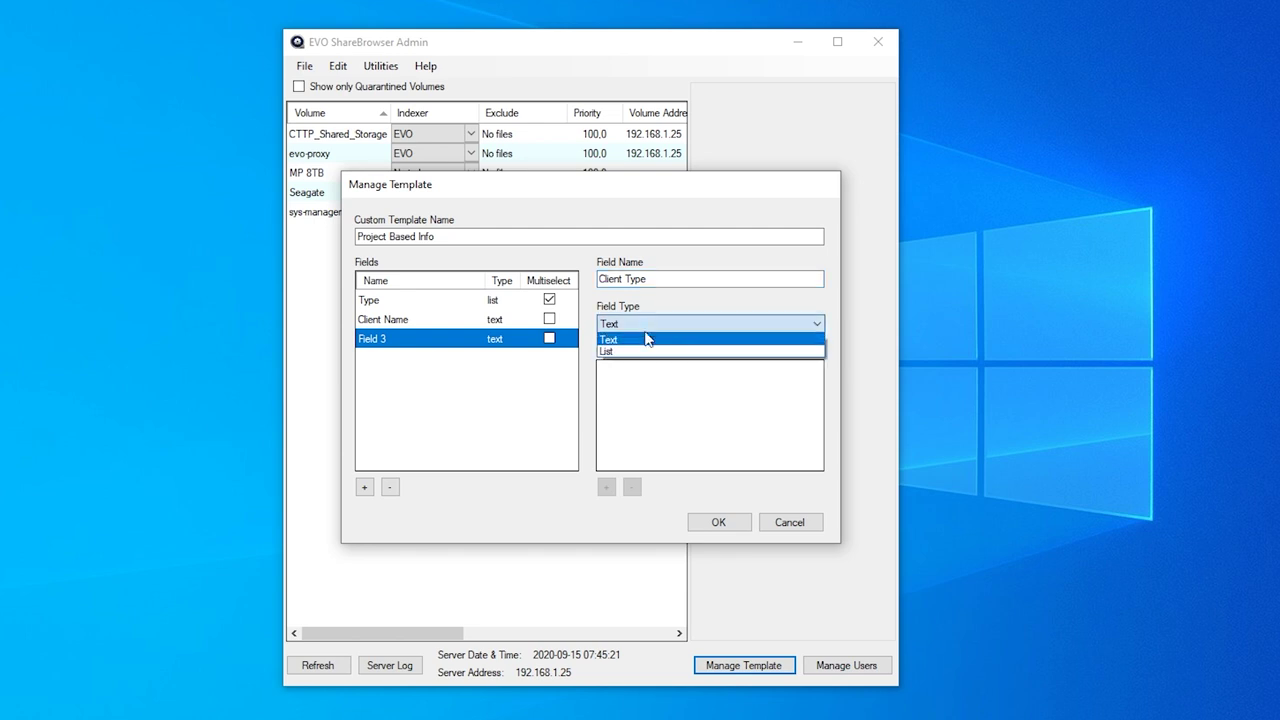
click(646, 352)
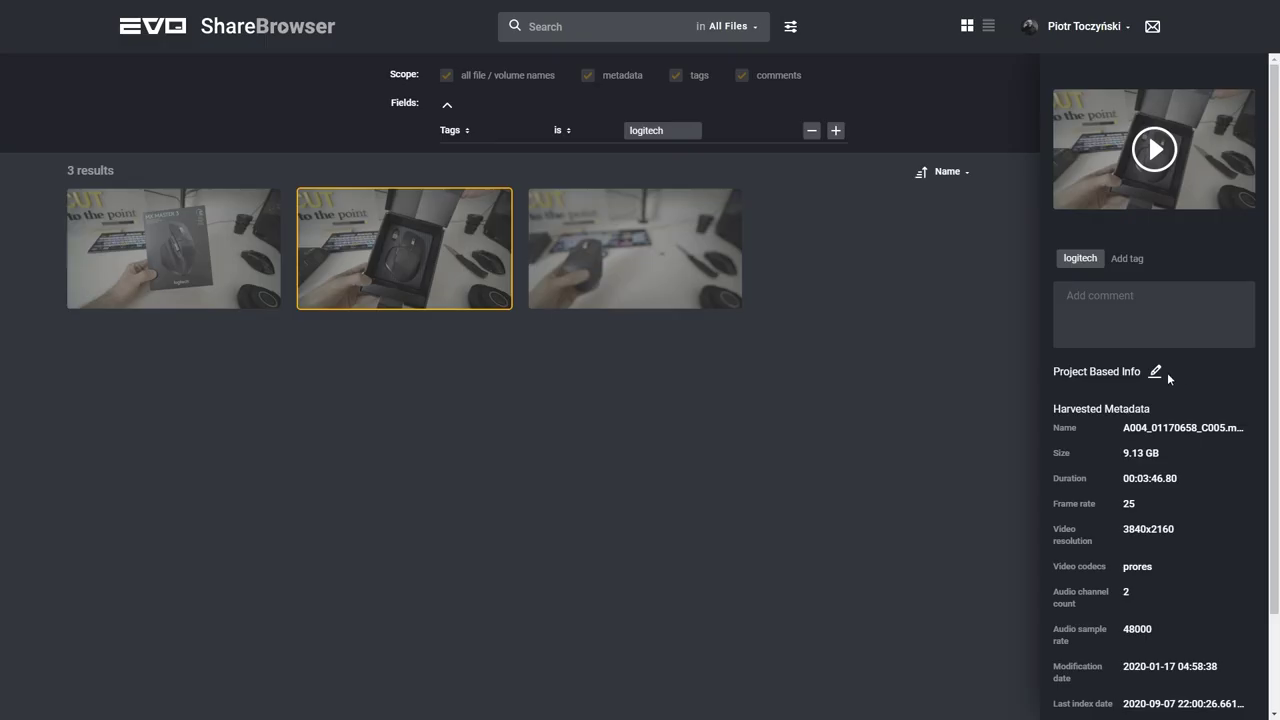
Open the Project Based Info of clip A004_01170658_C005 for editing, and filter the files by its logitech tag.
click(1158, 372)
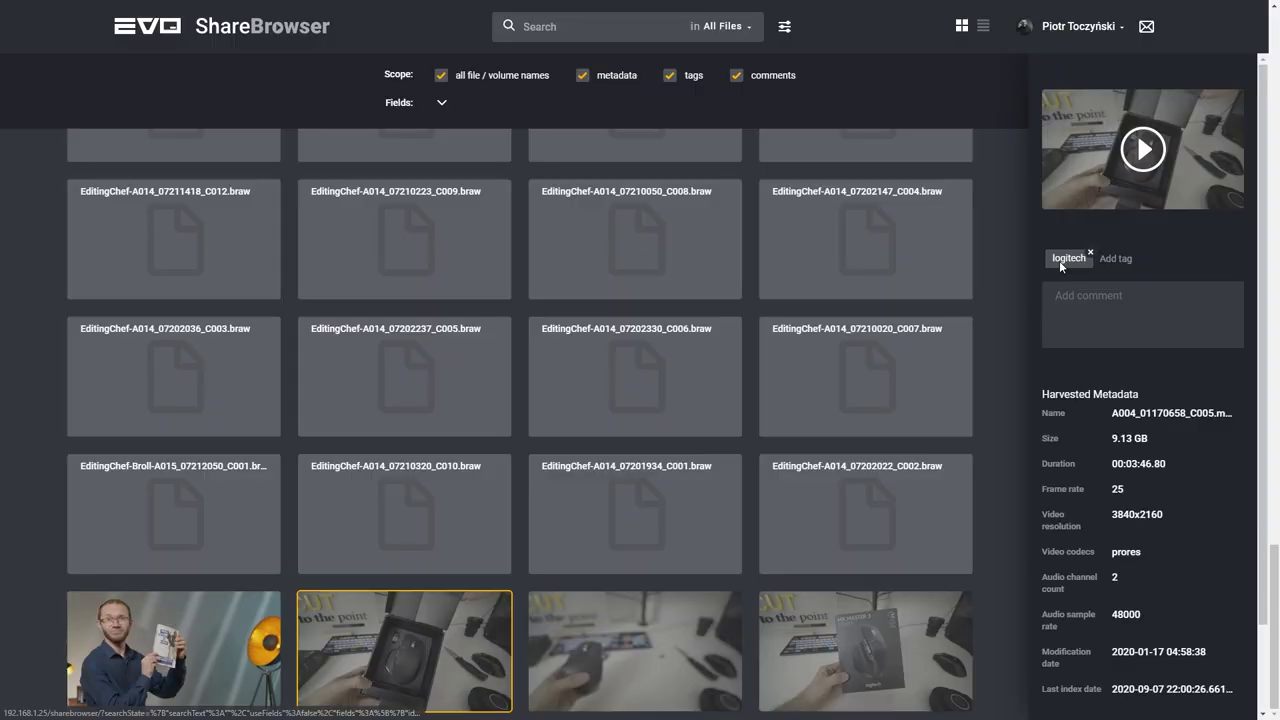
click(1066, 260)
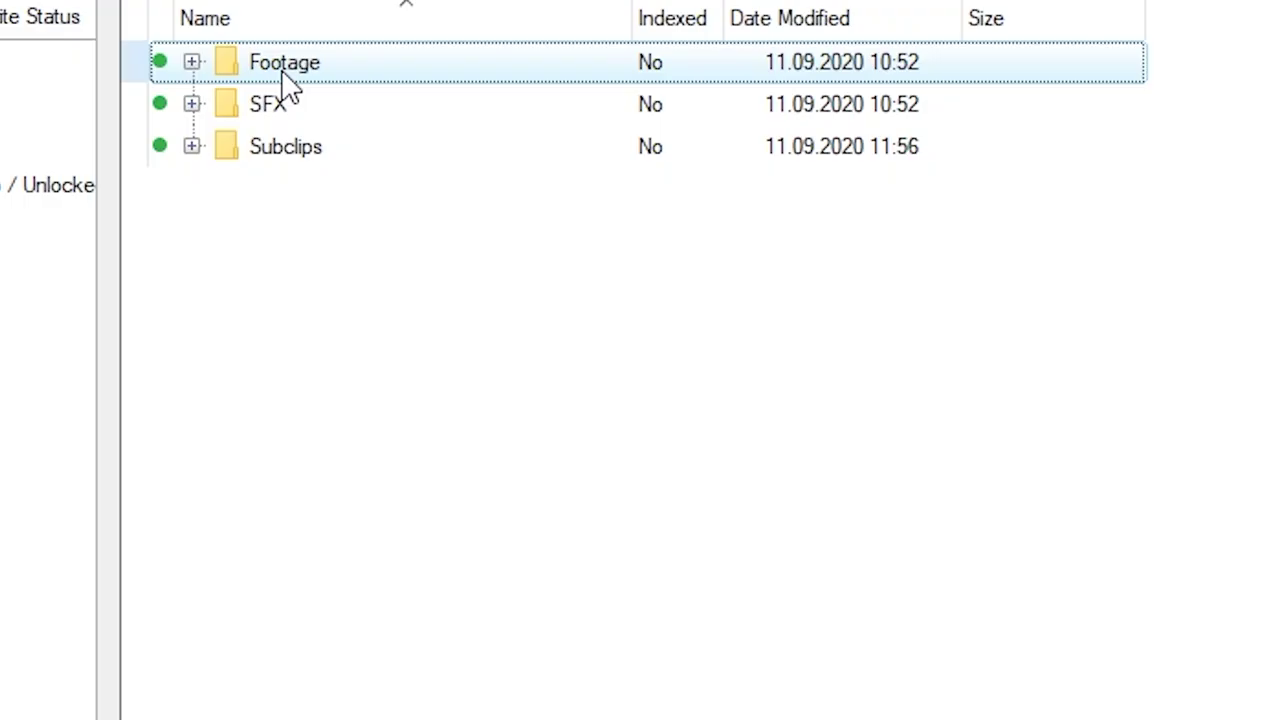
Copy the Footage folder and paste it with verification into the CTTP_Shared_Storage volume.
right_click(287, 88)
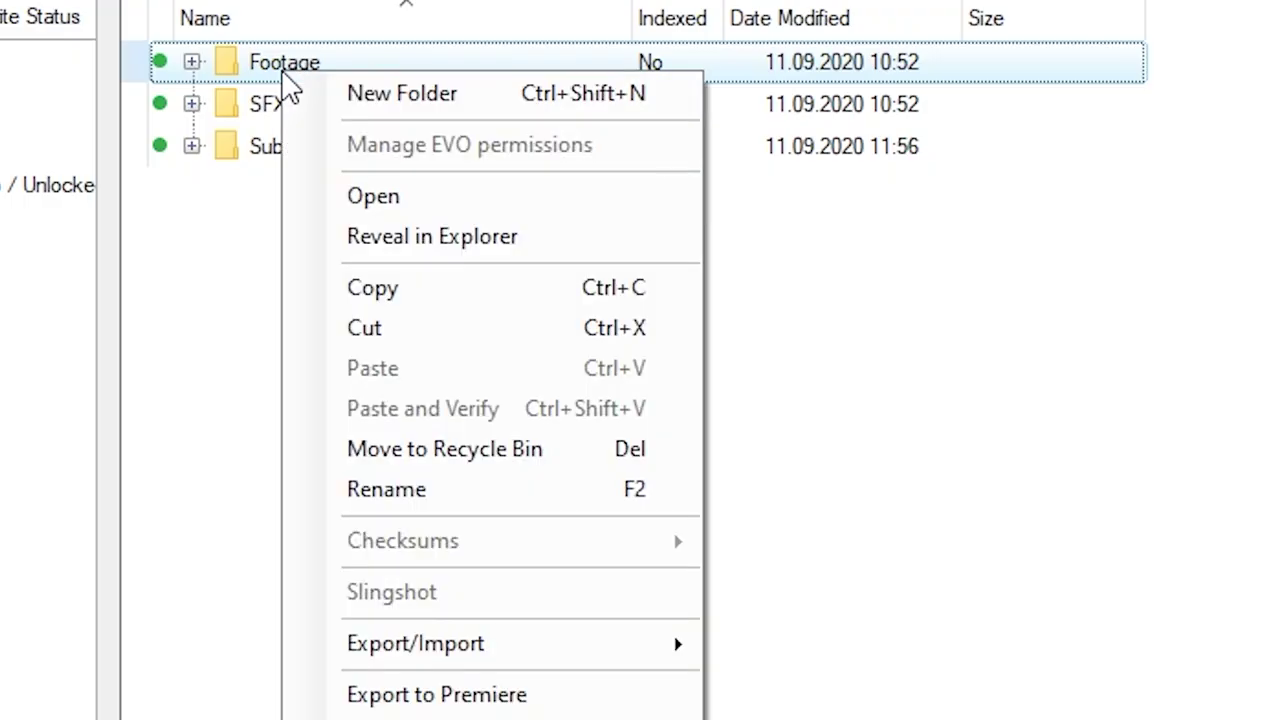
click(428, 286)
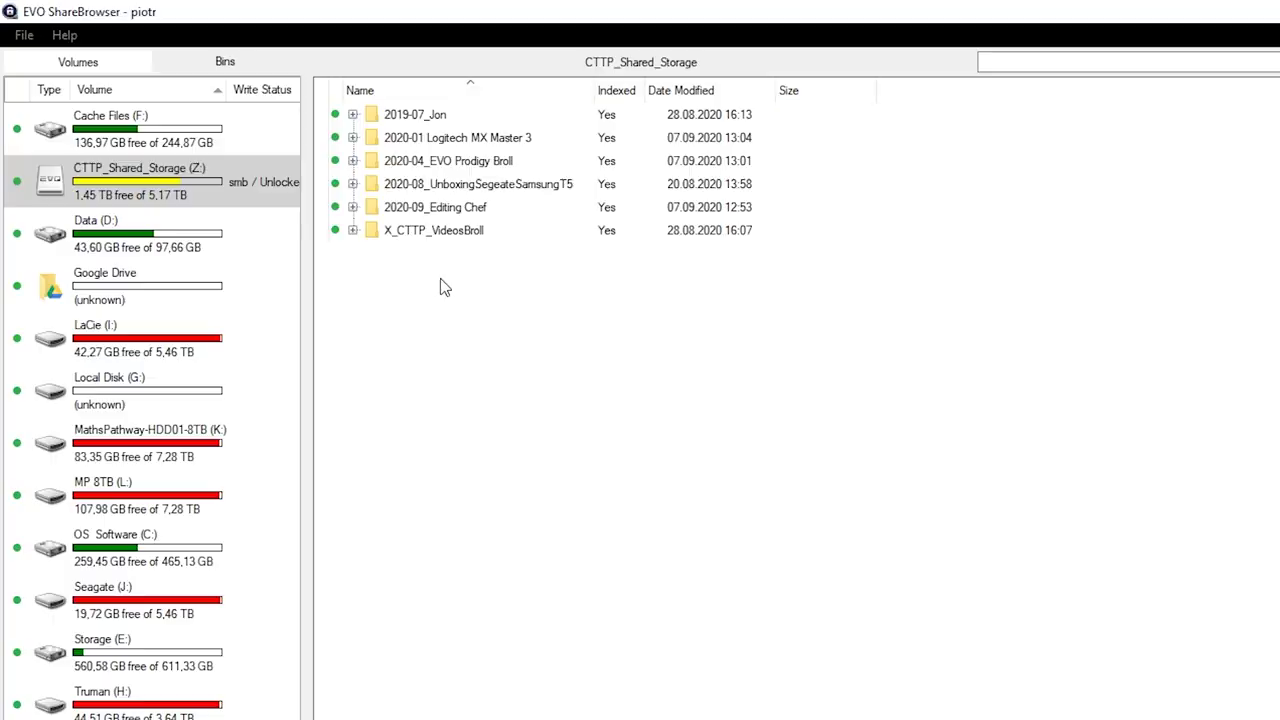
right_click(440, 279)
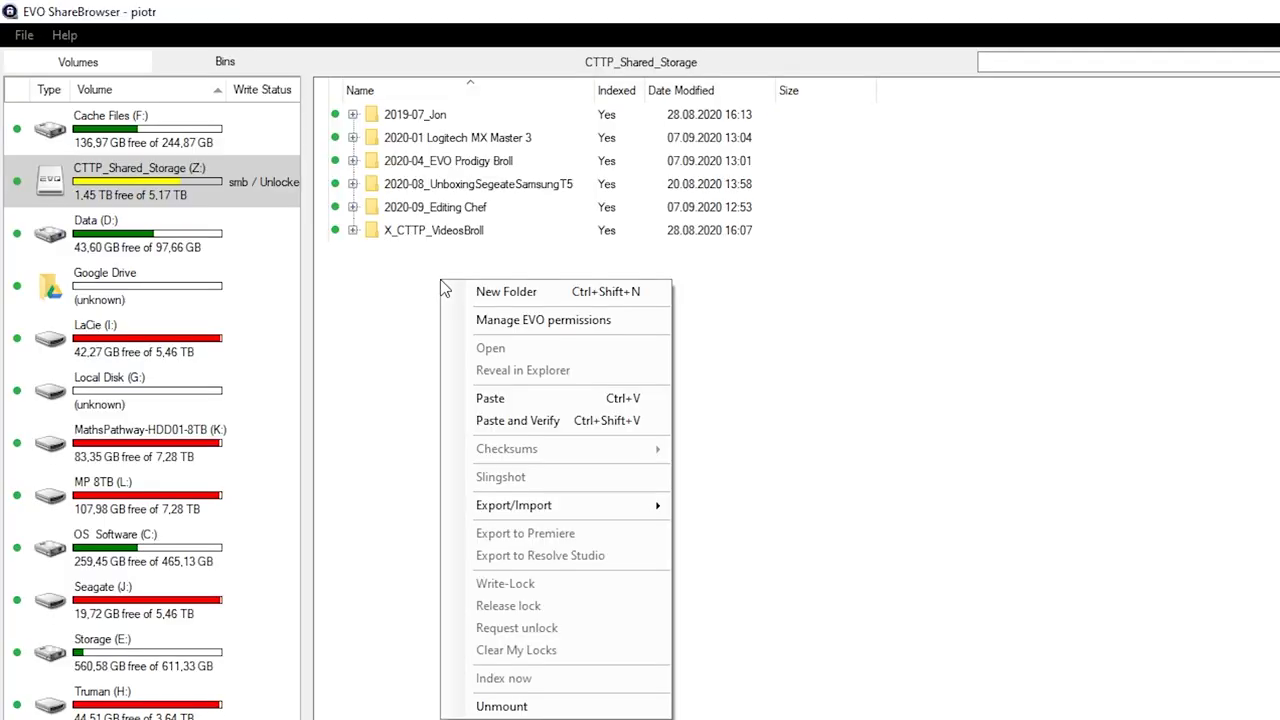
click(579, 419)
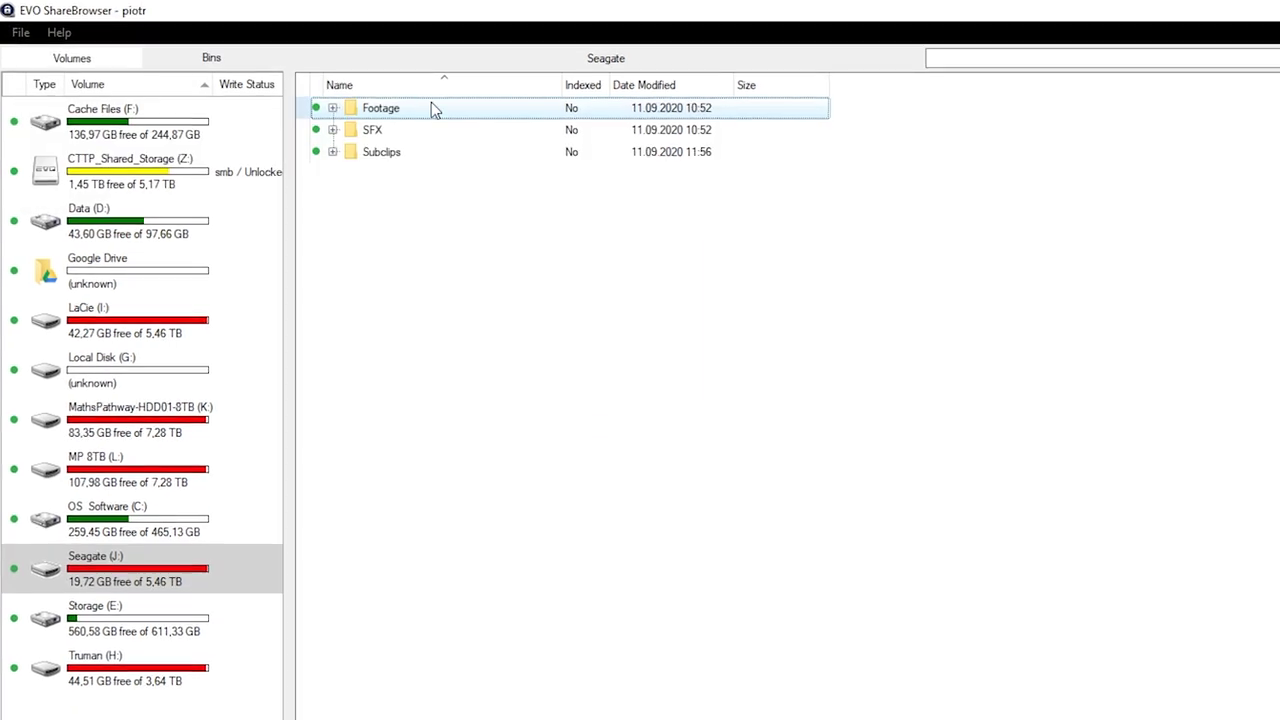
Look up the export and import options for the Footage folder on the Seagate volume.
right_click(432, 106)
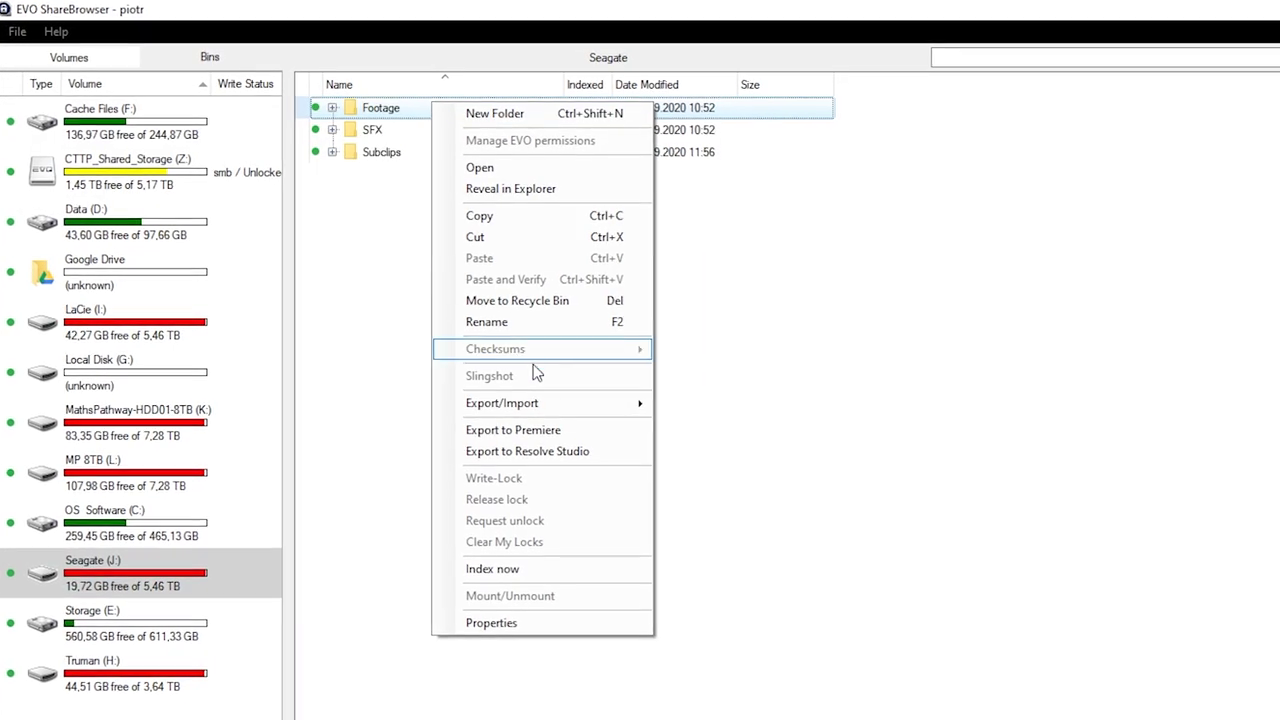
mouse_move(600, 403)
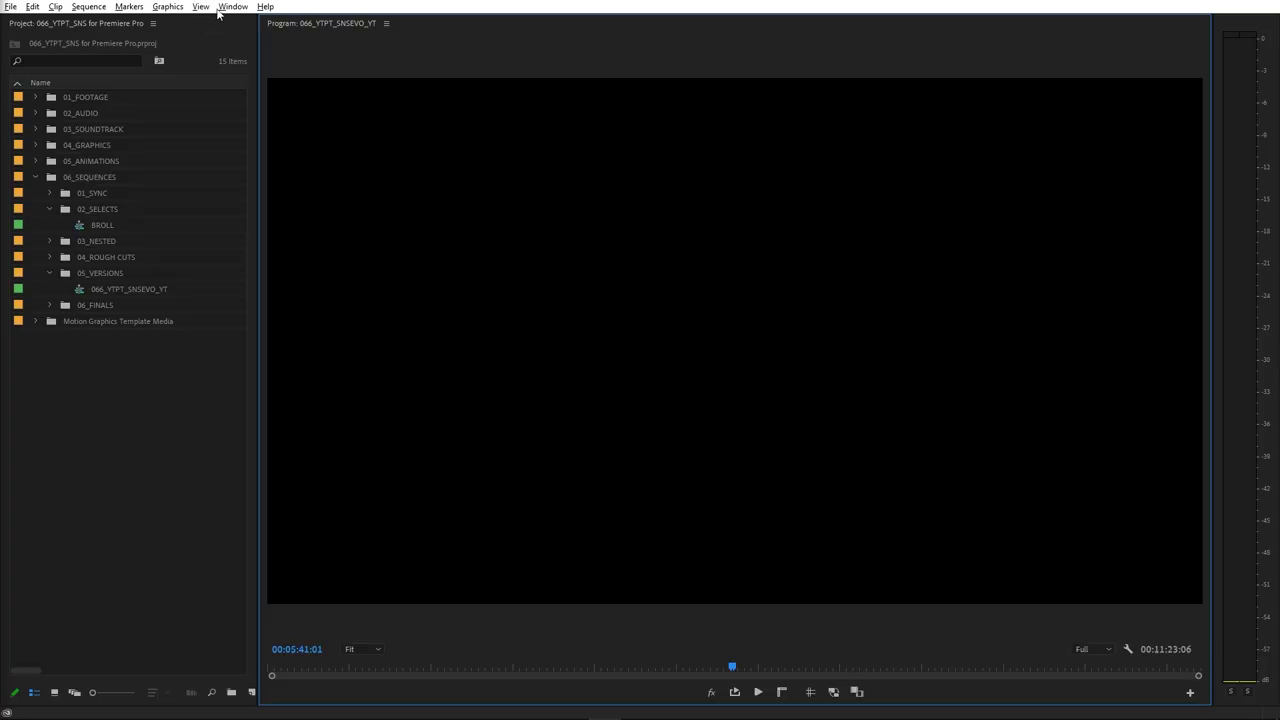
In Premiere Pro, open the ShareBrowser (5.0.3) extension.
click(233, 6)
mouse_move(343, 56)
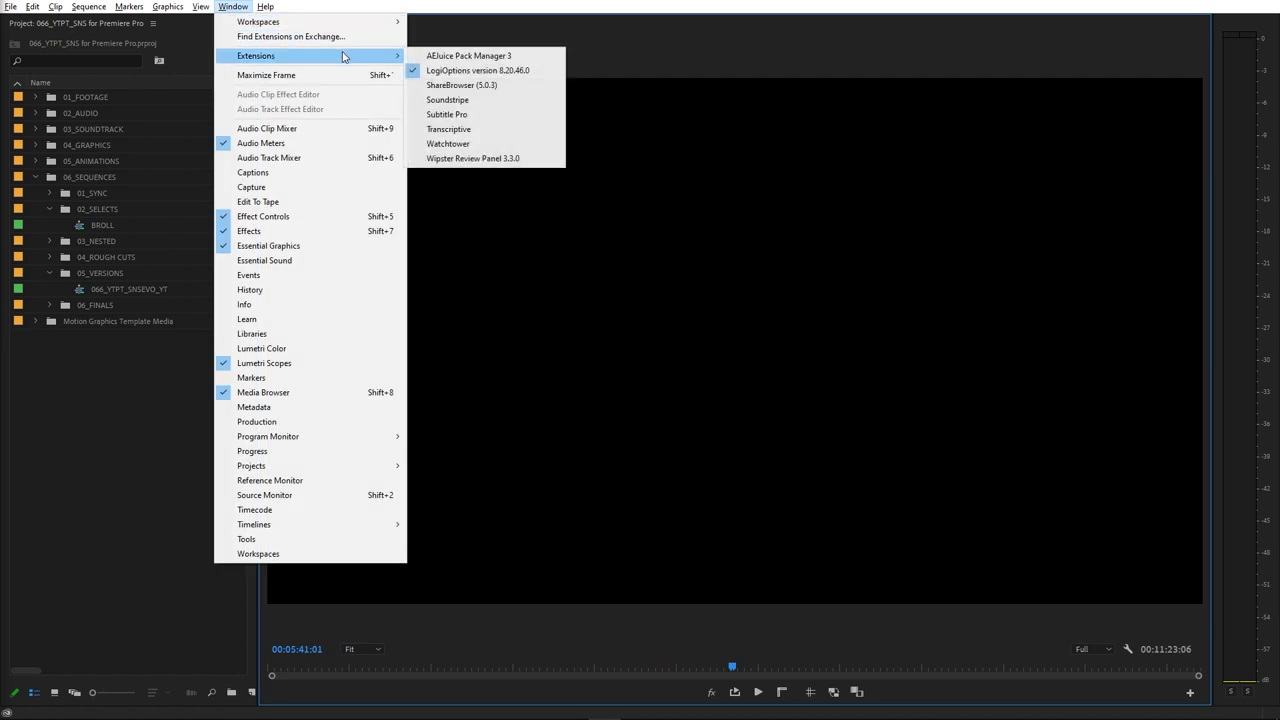
click(480, 85)
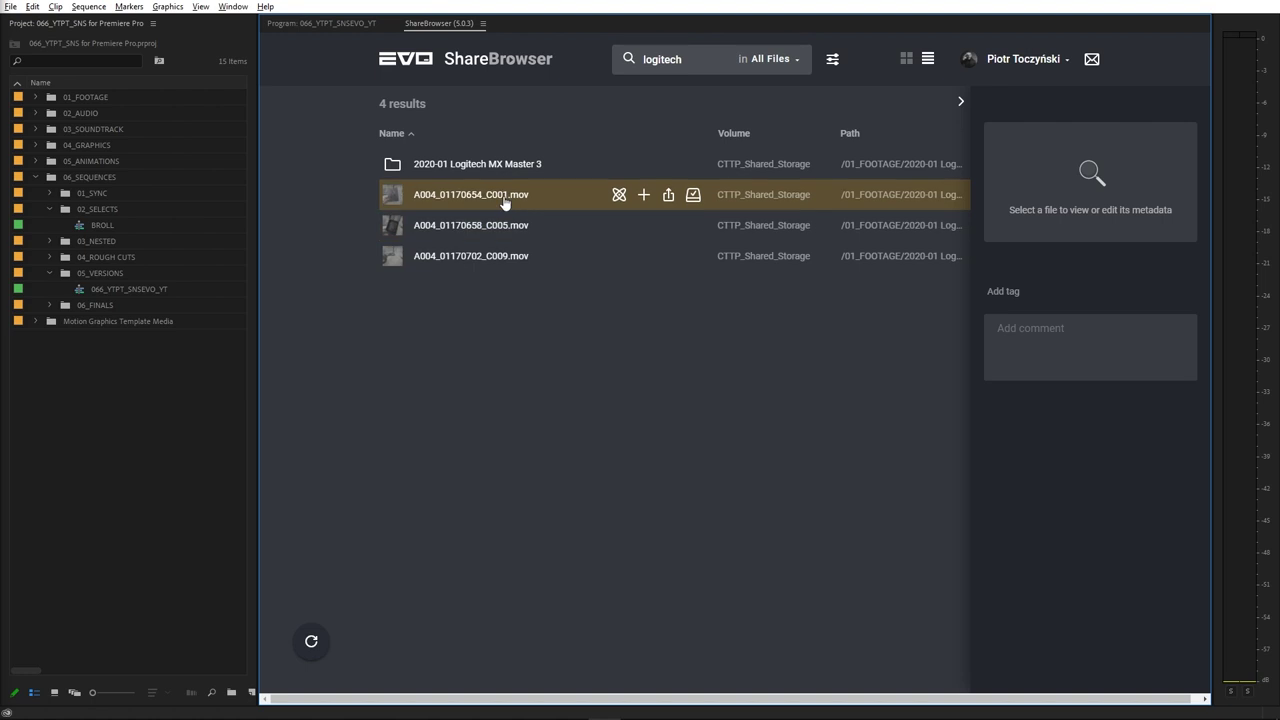
Examine the tags, comment and metadata of A004_01170654_C001.mov in the logitech search results.
click(495, 195)
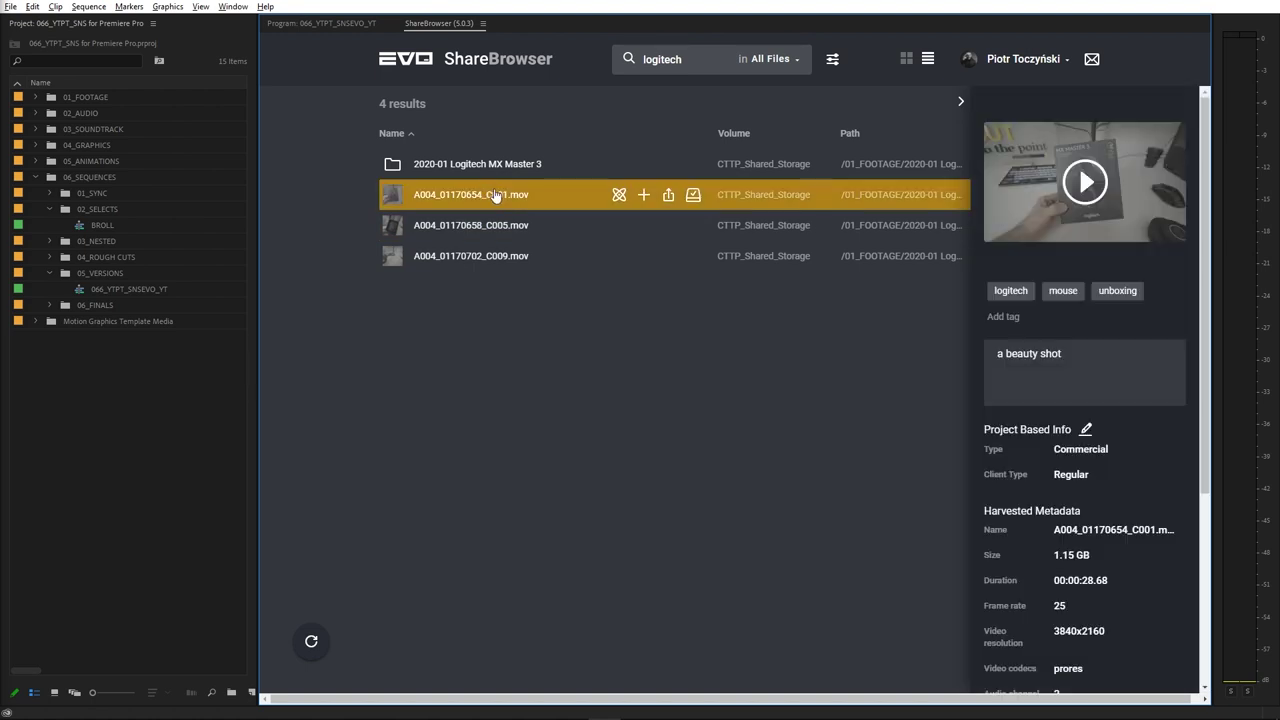
scroll(1088, 462, down, 3)
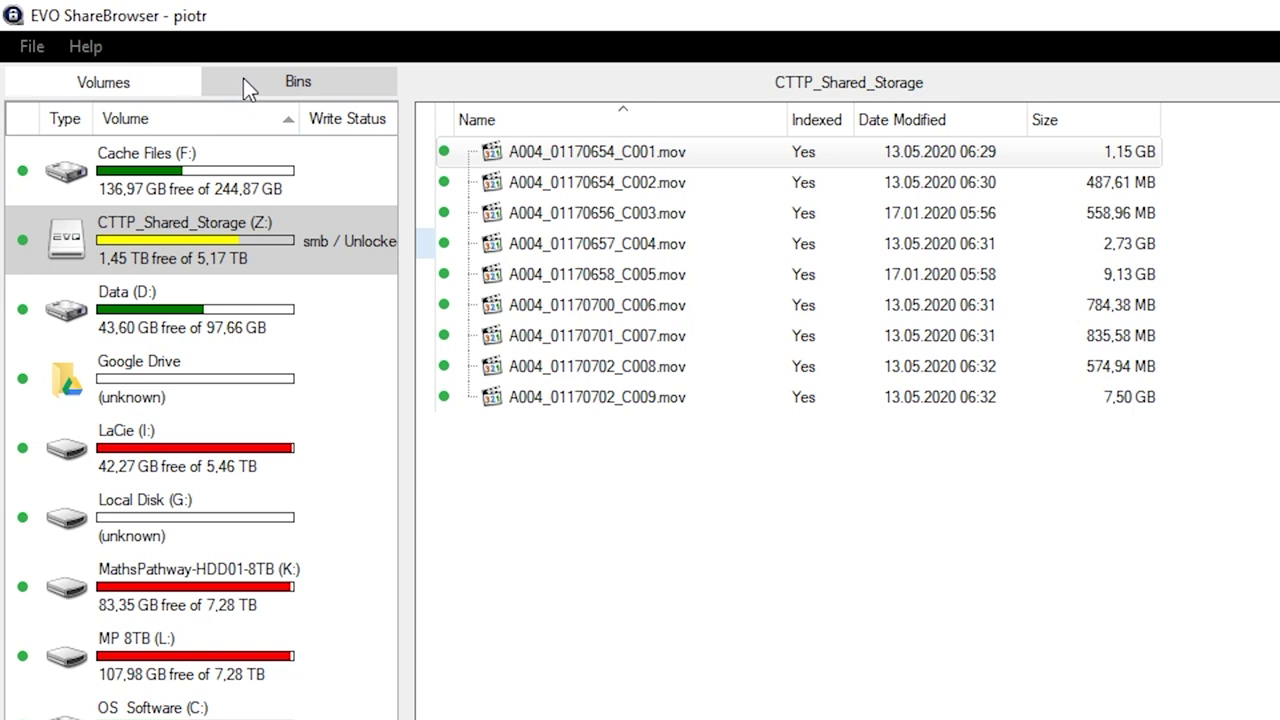
In the EVO ShareBrowser desktop application, switch from volumes to bins and start adding a bin.
click(243, 80)
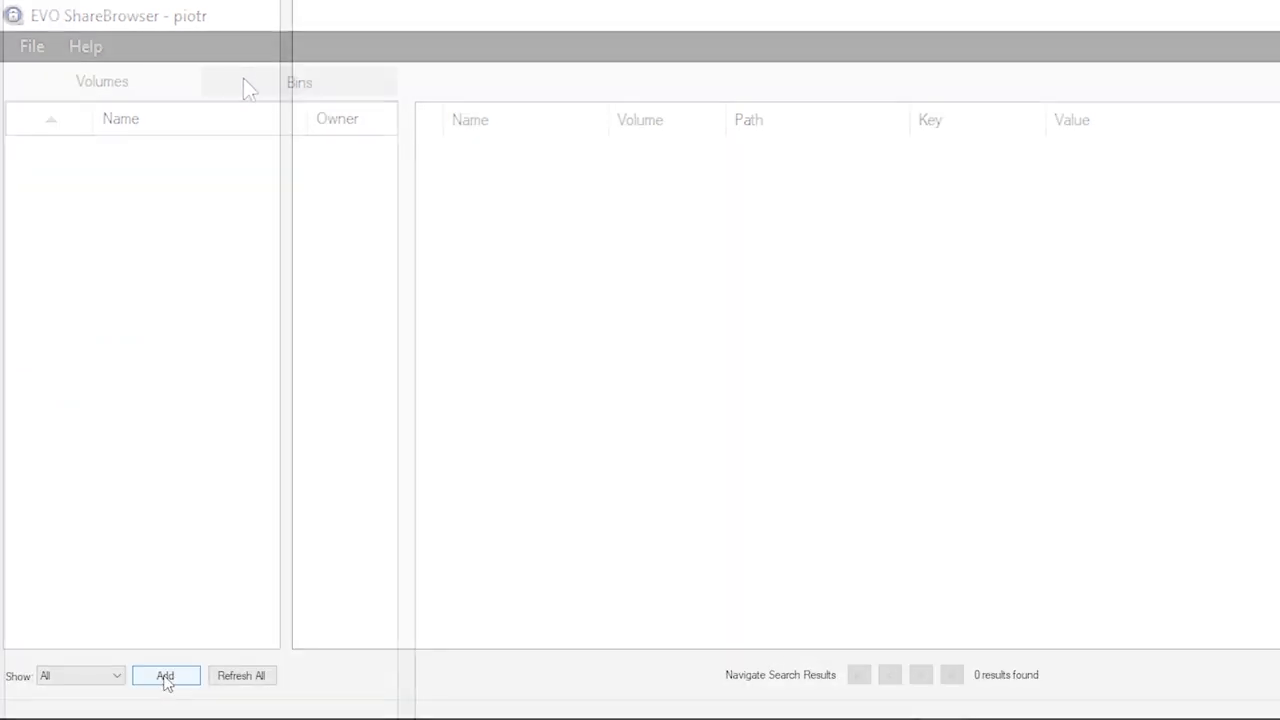
click(165, 676)
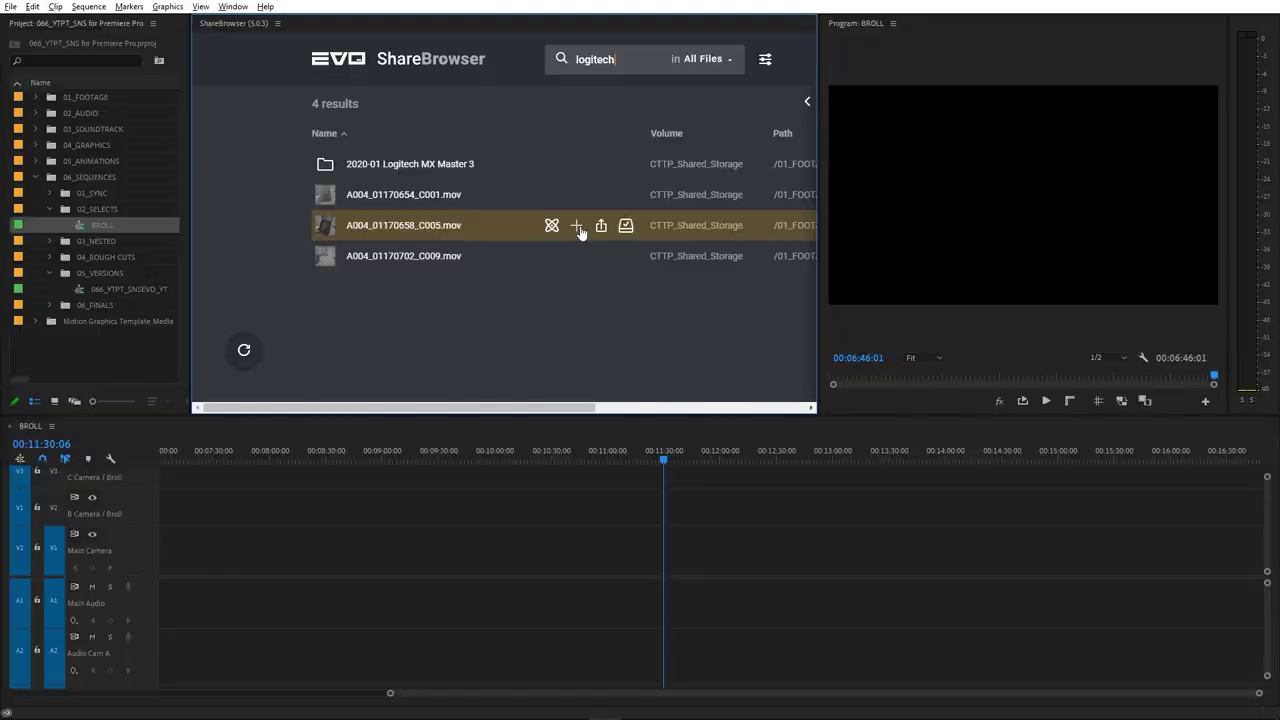
In Premiere Pro, add A004_01170658_C005.mov from the ShareBrowser results to the project.
click(578, 228)
click(497, 167)
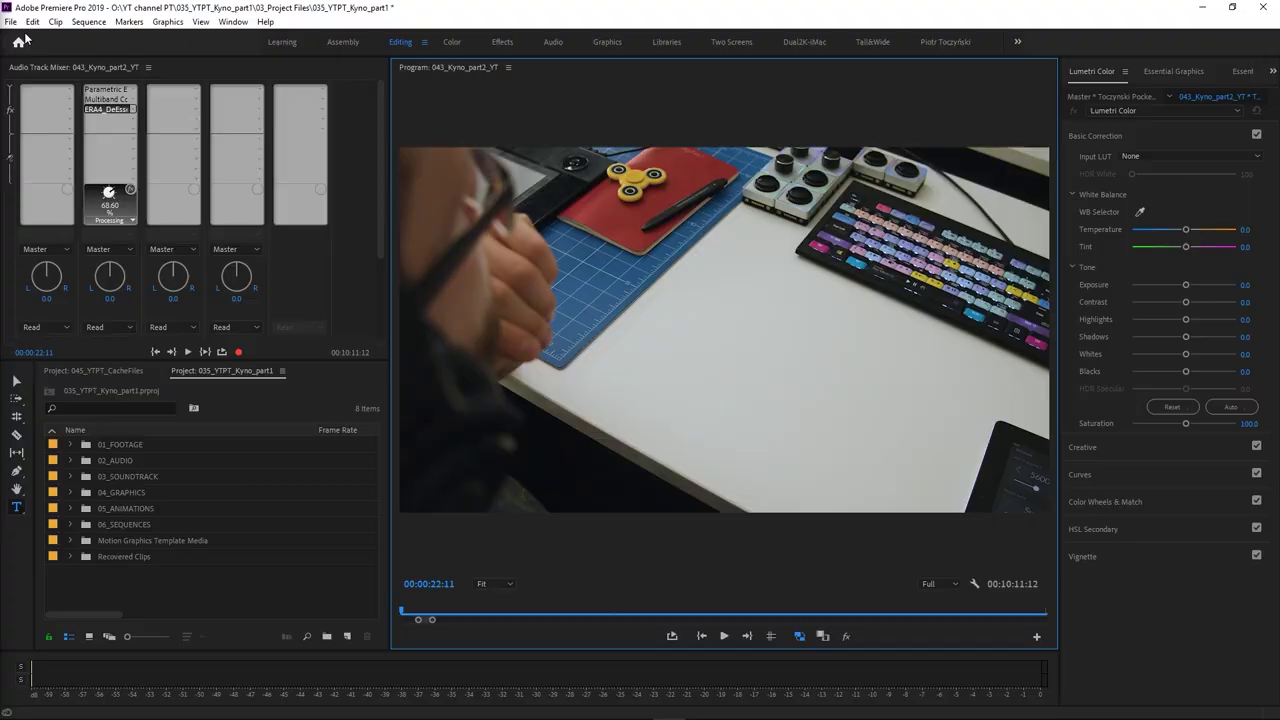
Open the Media Cache preferences in Premiere Pro.
click(32, 20)
mouse_move(141, 413)
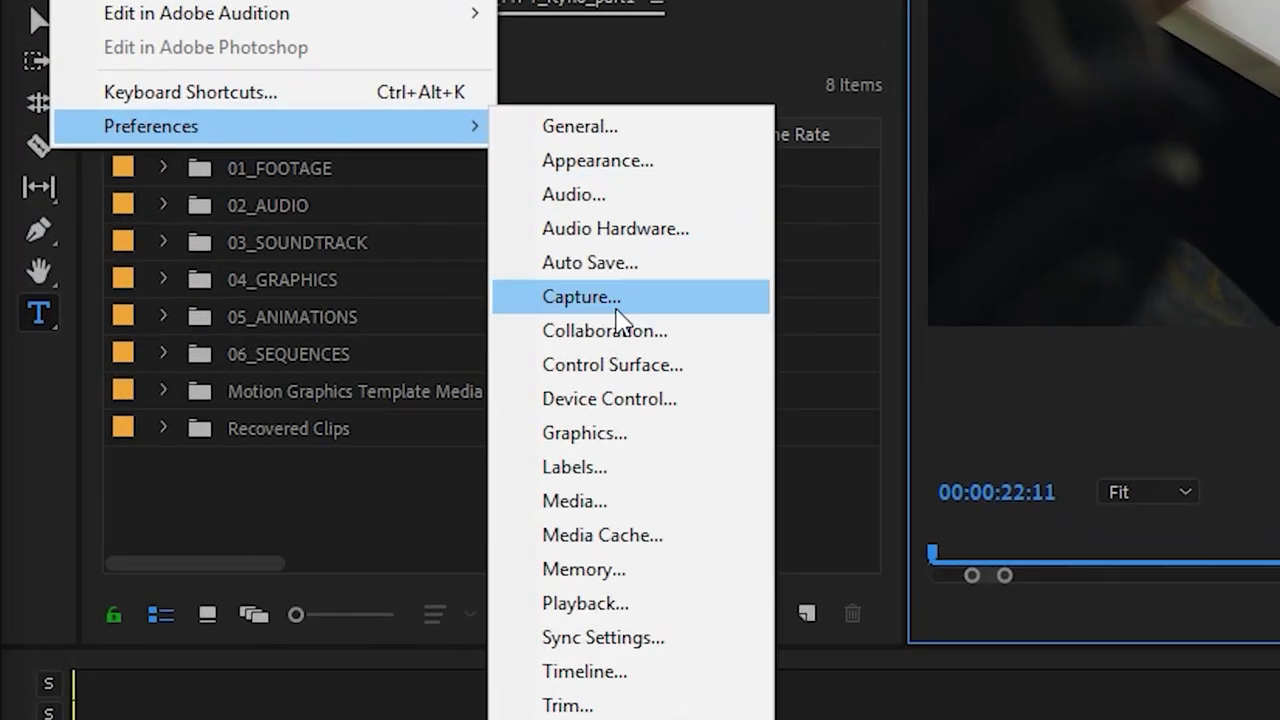
click(270, 598)
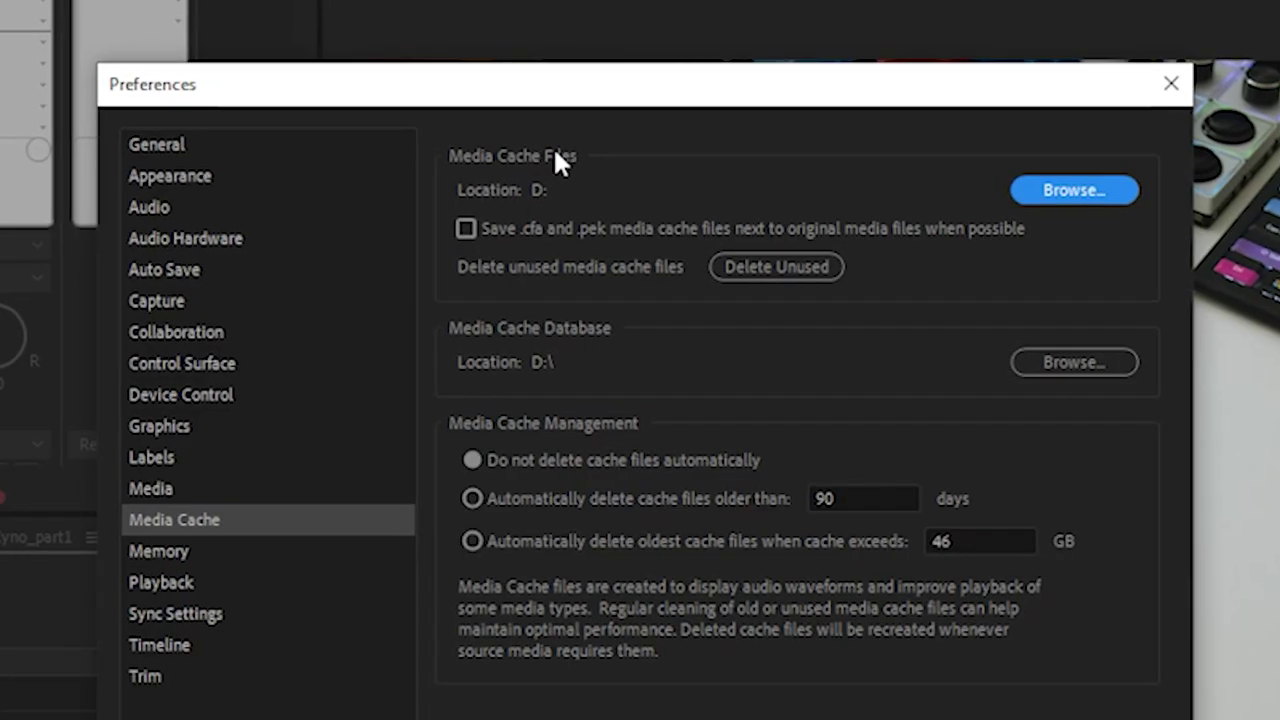
Highlight the passage on where to store Media Cache files in Adobe's article on storage best practices for Productions.
drag(112, 448, 365, 448)
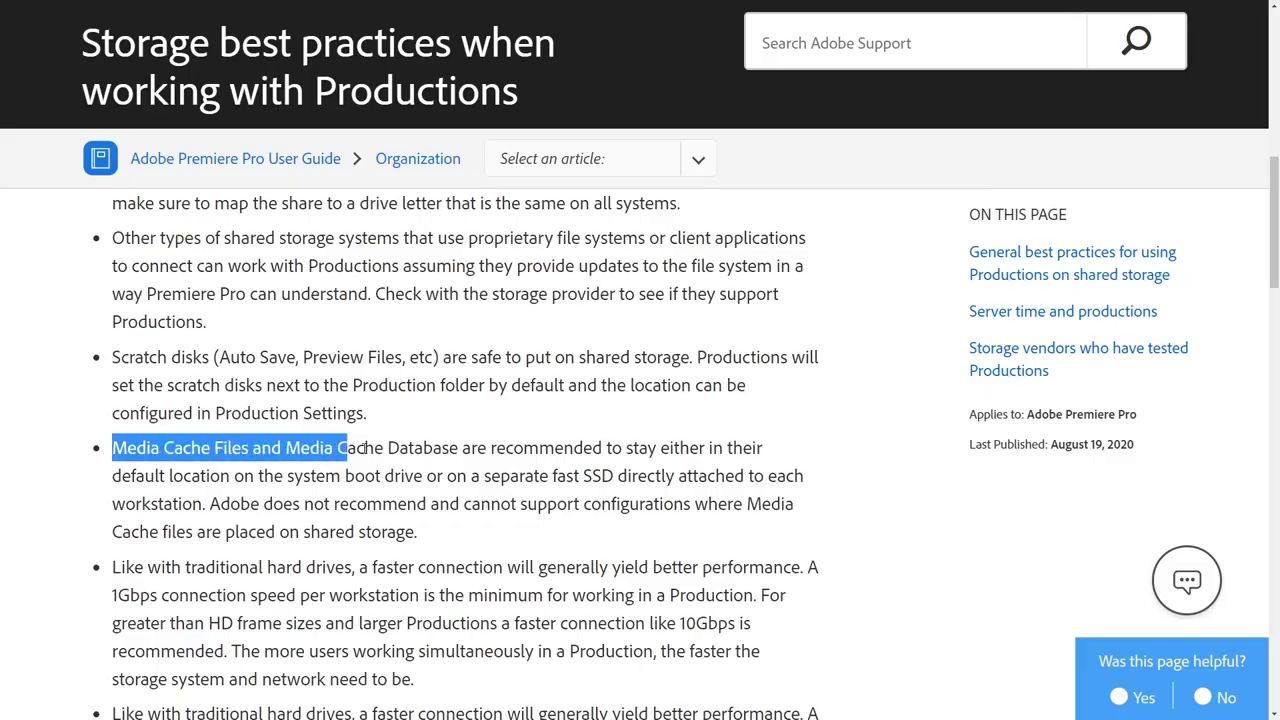
drag(538, 448, 624, 476)
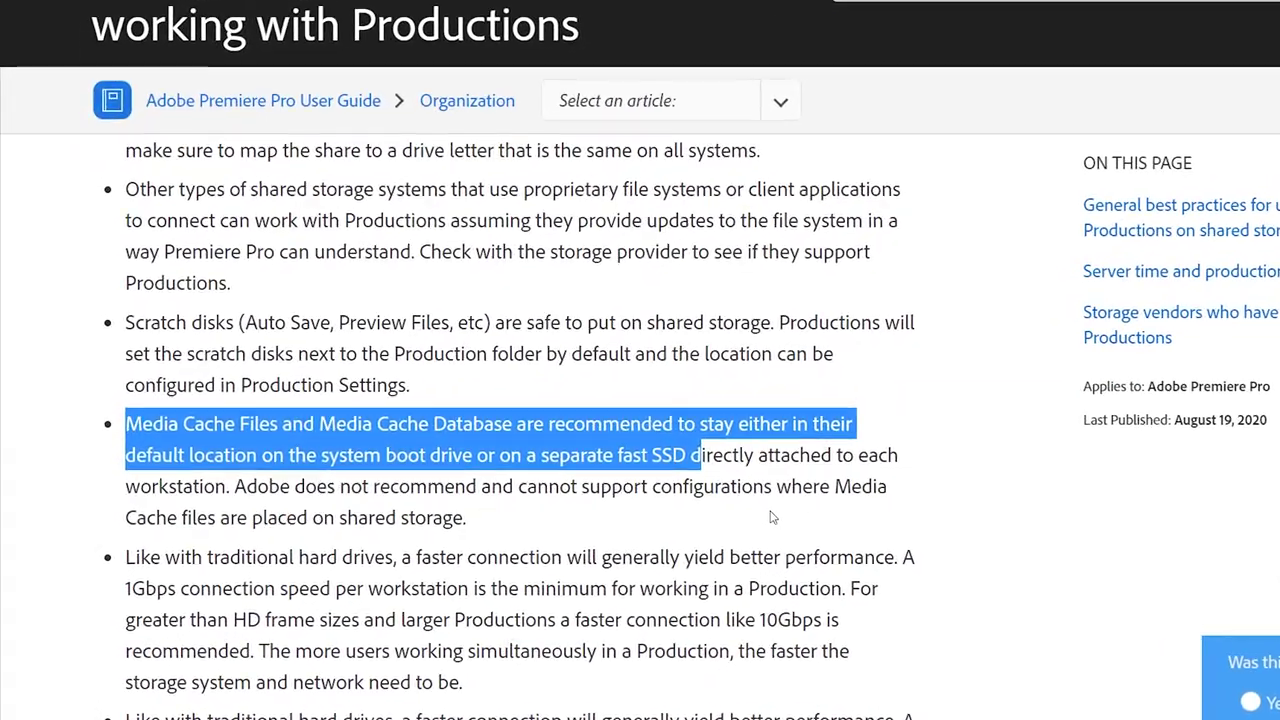
drag(234, 486, 298, 508)
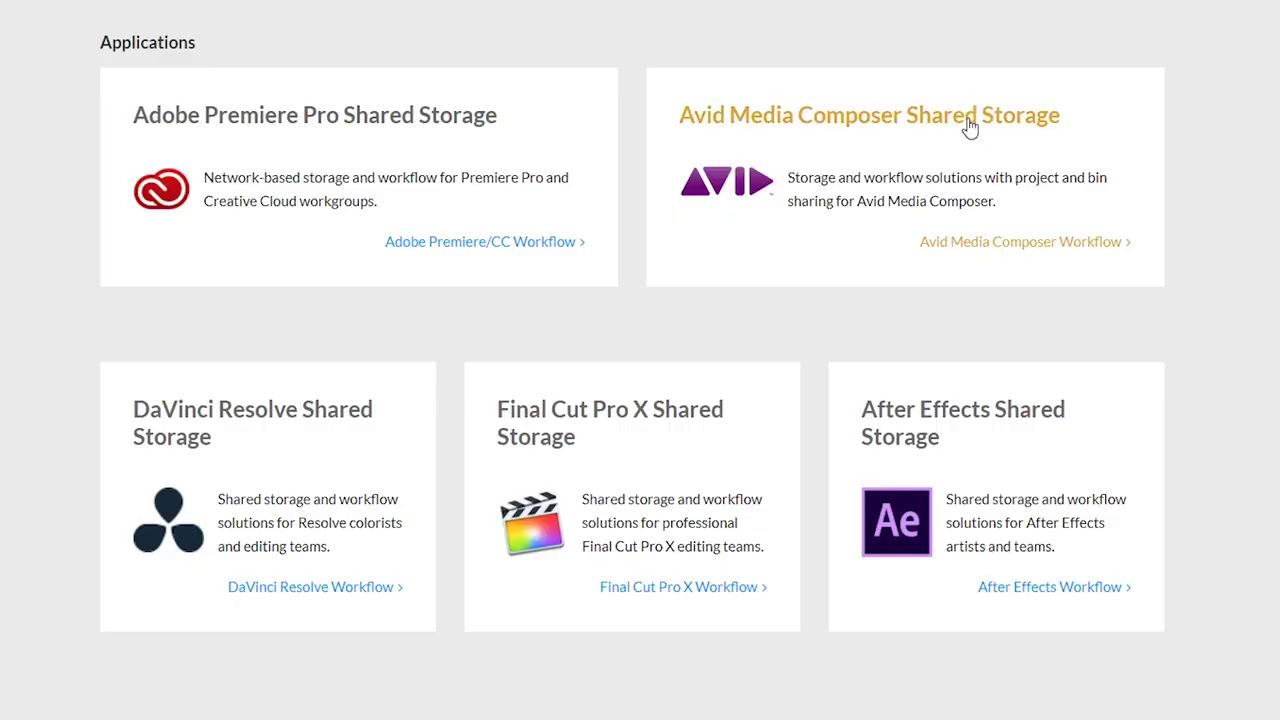
Open the Final Cut Pro X shared storage workflow page on the SNS website and look through its collaboration and library sharing sections.
click(968, 125)
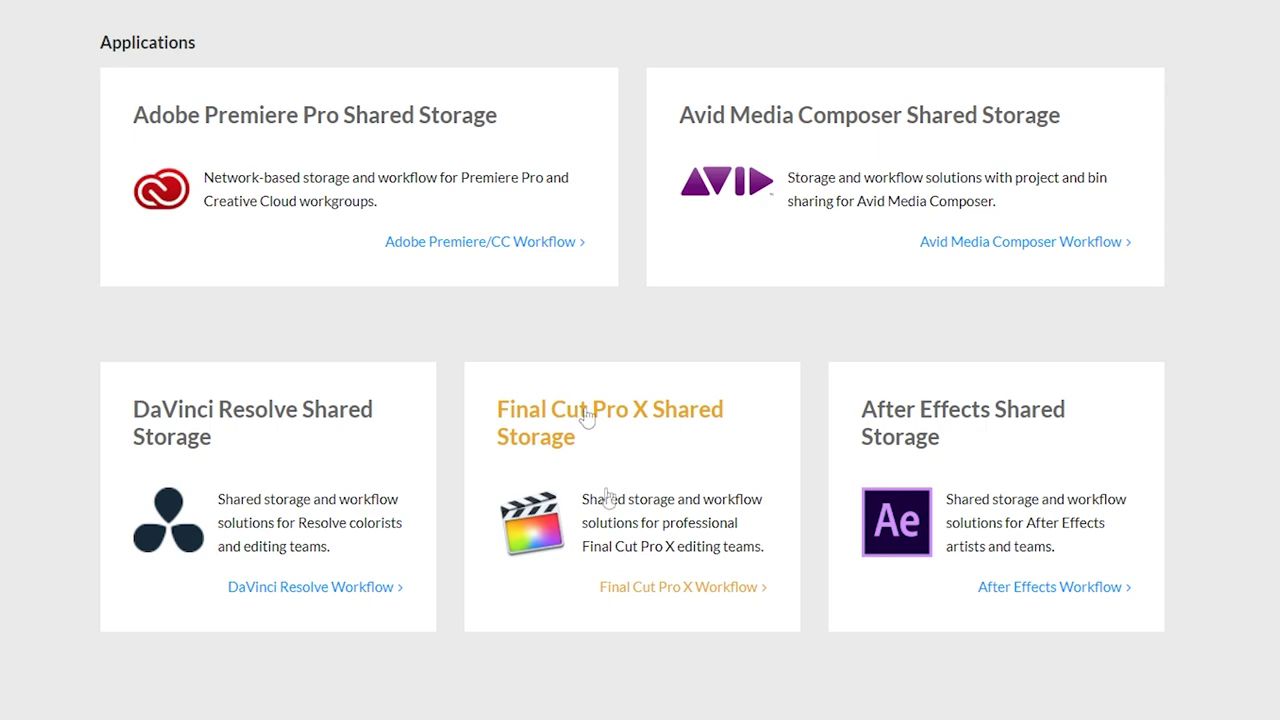
click(742, 593)
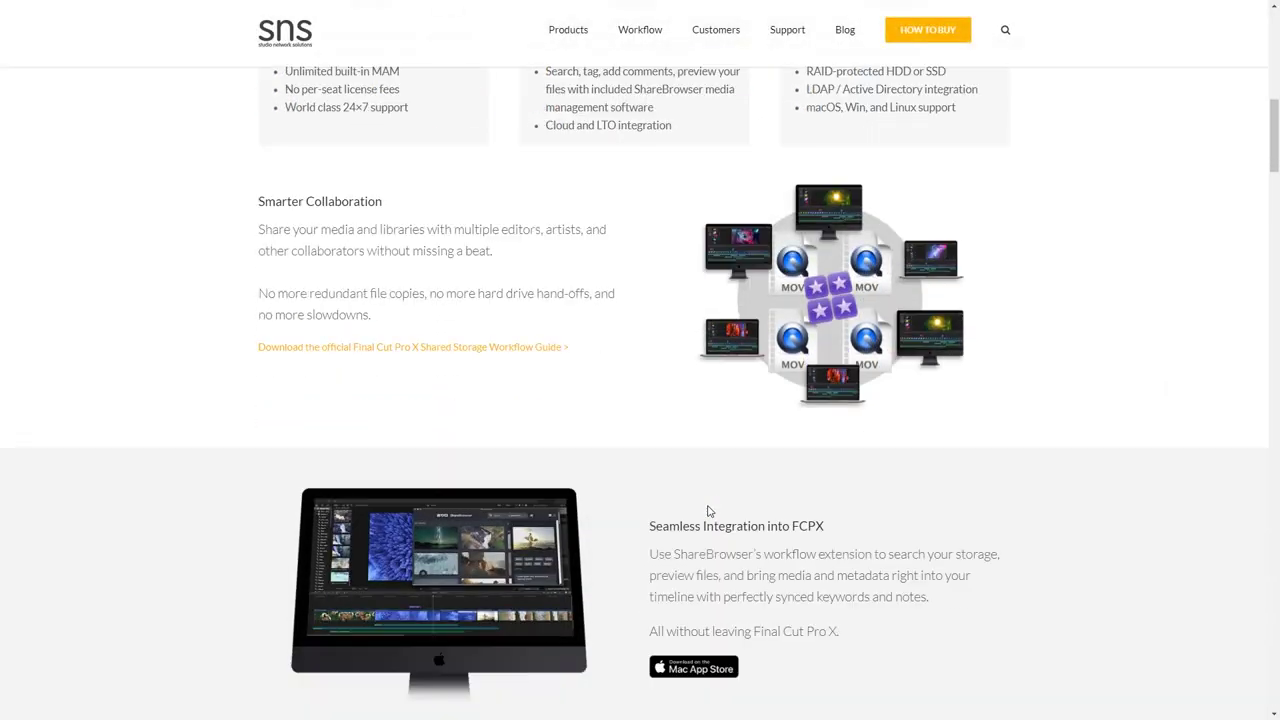
scroll(707, 504, down, 6)
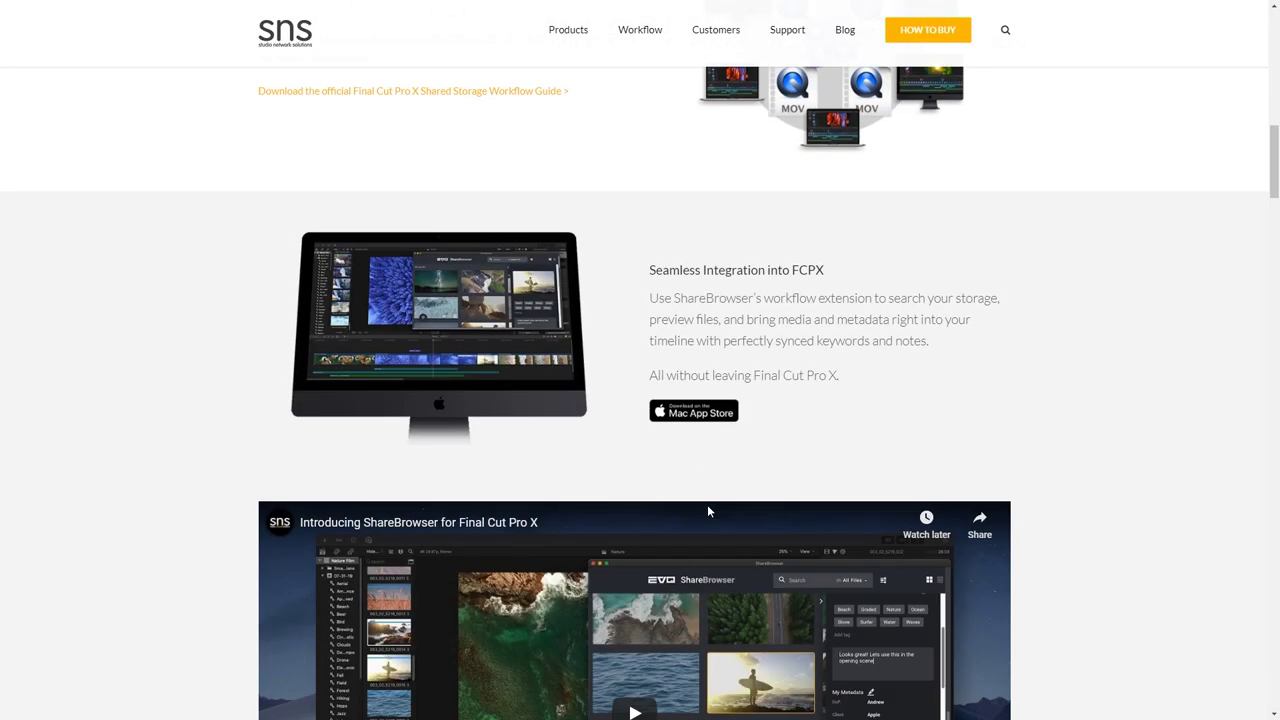
scroll(707, 505, down, 4)
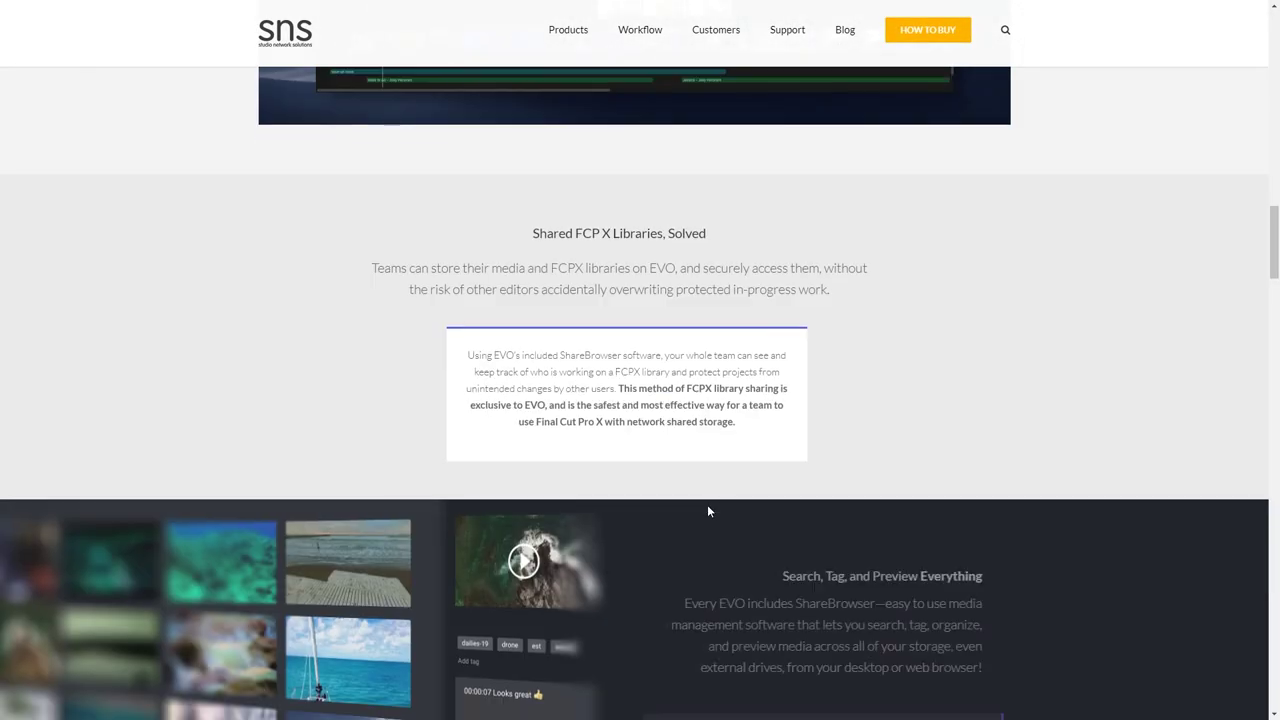
Open the DaVinci Resolve shared storage workflow page on the SNS website and look through its storage recommendations.
scroll(707, 511, down, 3)
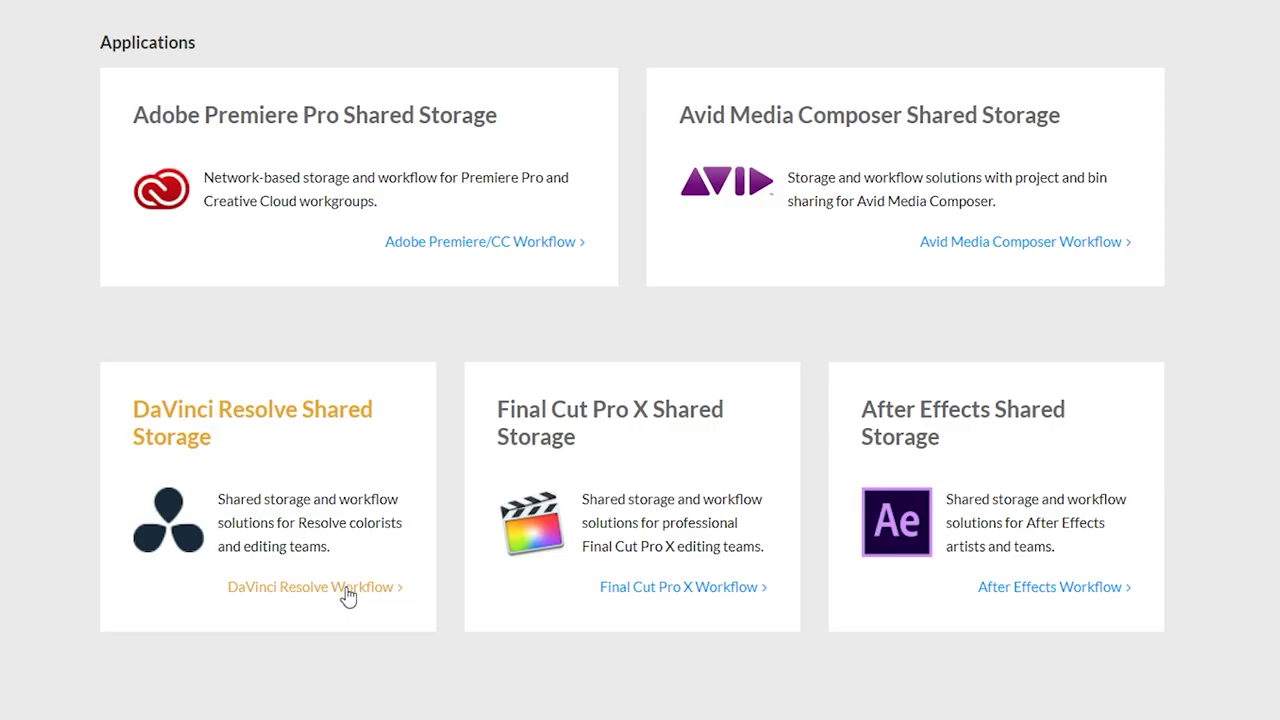
click(348, 594)
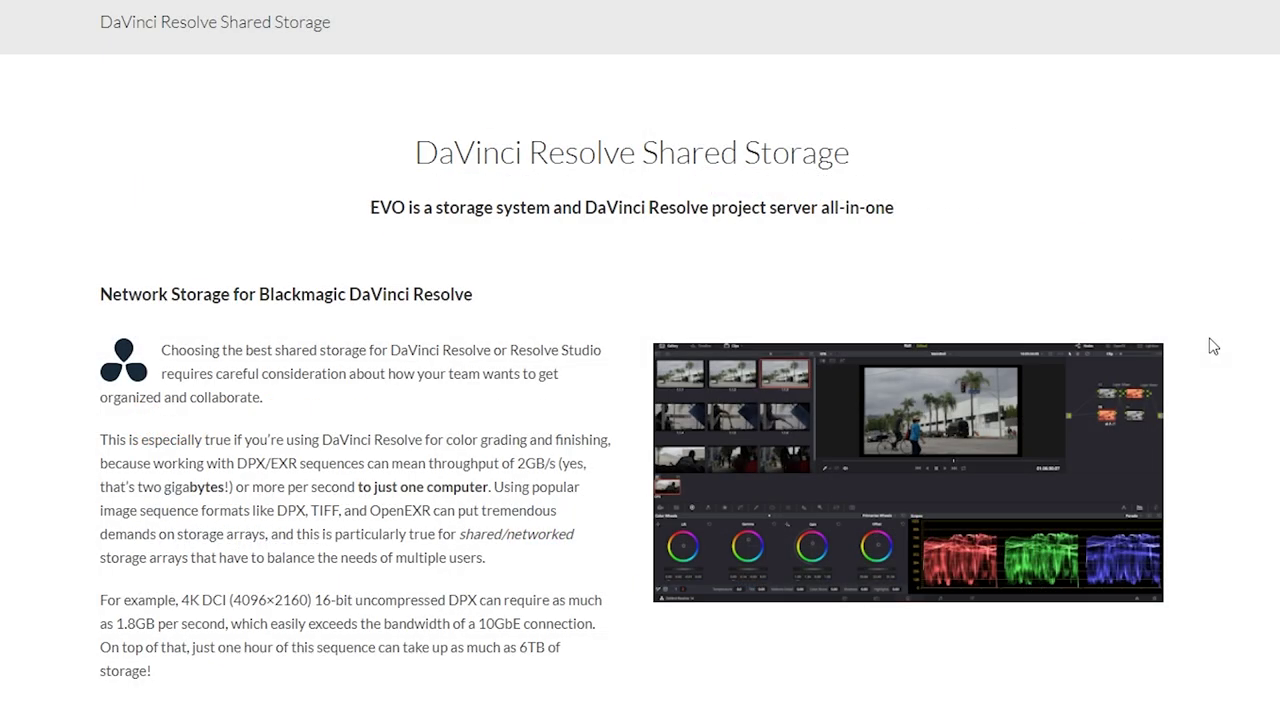
scroll(1228, 345, down, 4)
scroll(1228, 345, down, 5)
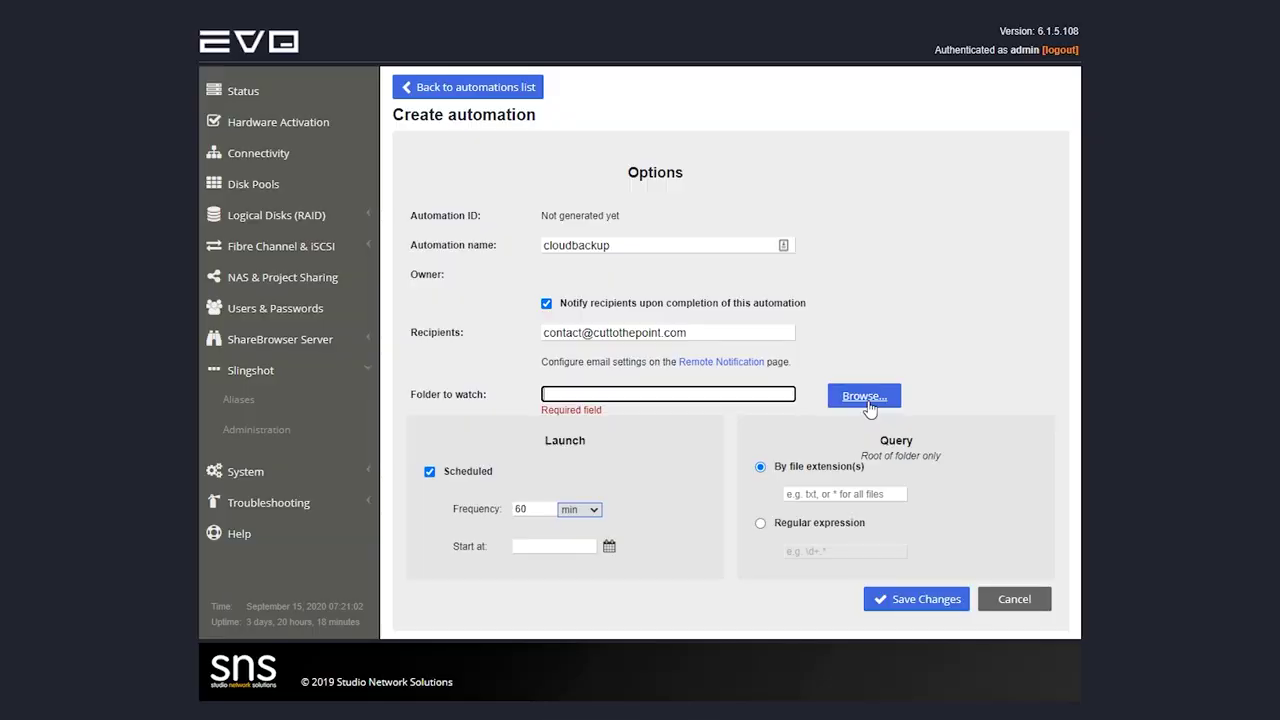
Set the cloudbackup automation to watch the CTTP_Shared_Storage folder and set its frequency unit to day, with the start date calendar opened.
click(868, 400)
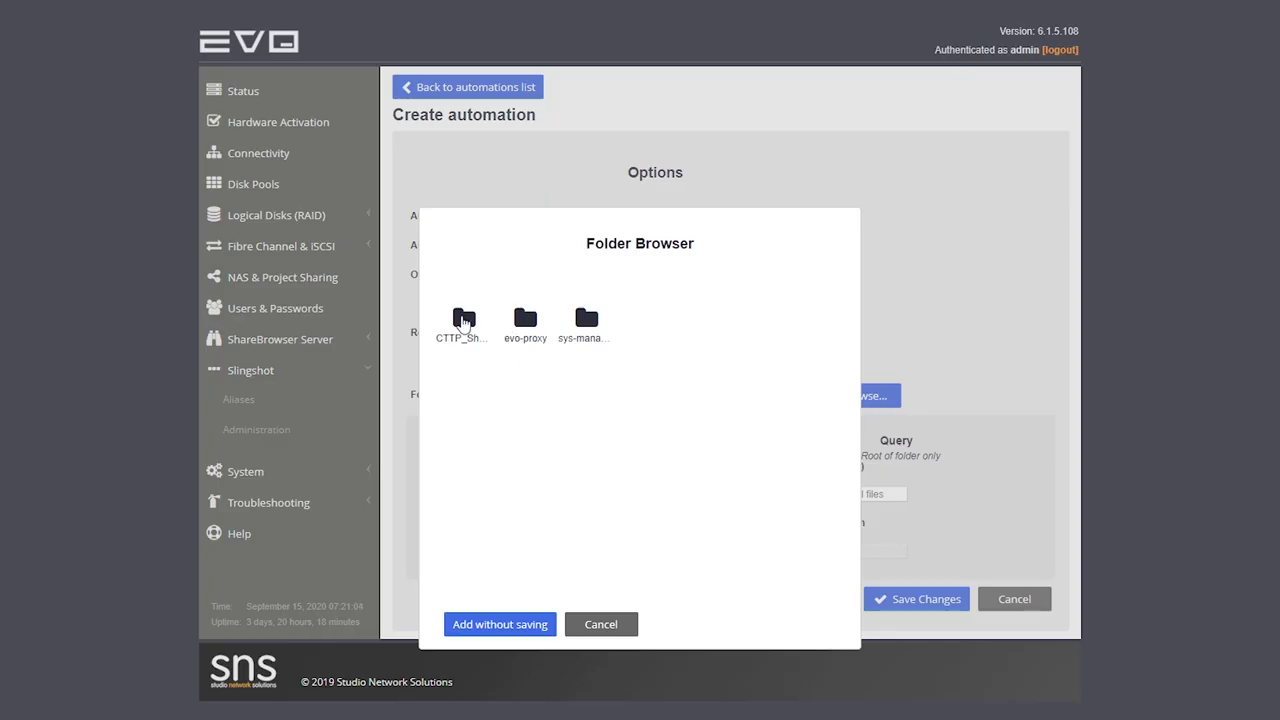
double_click(463, 325)
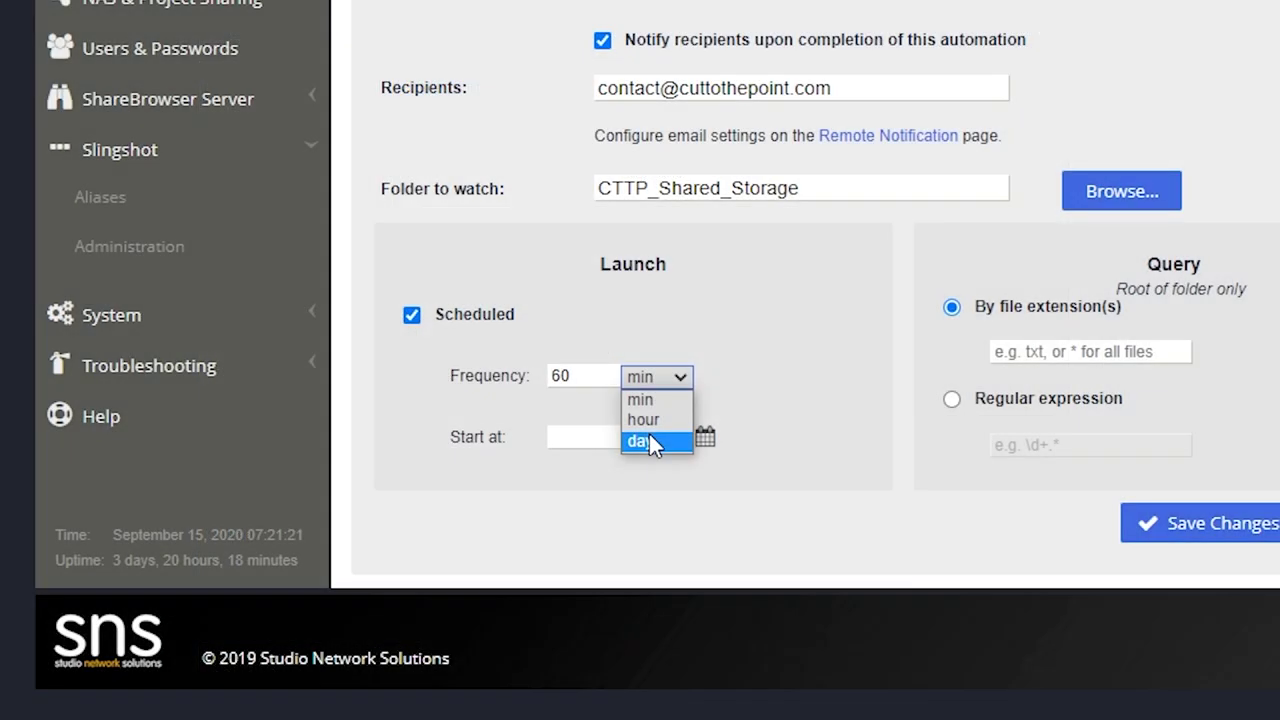
click(640, 441)
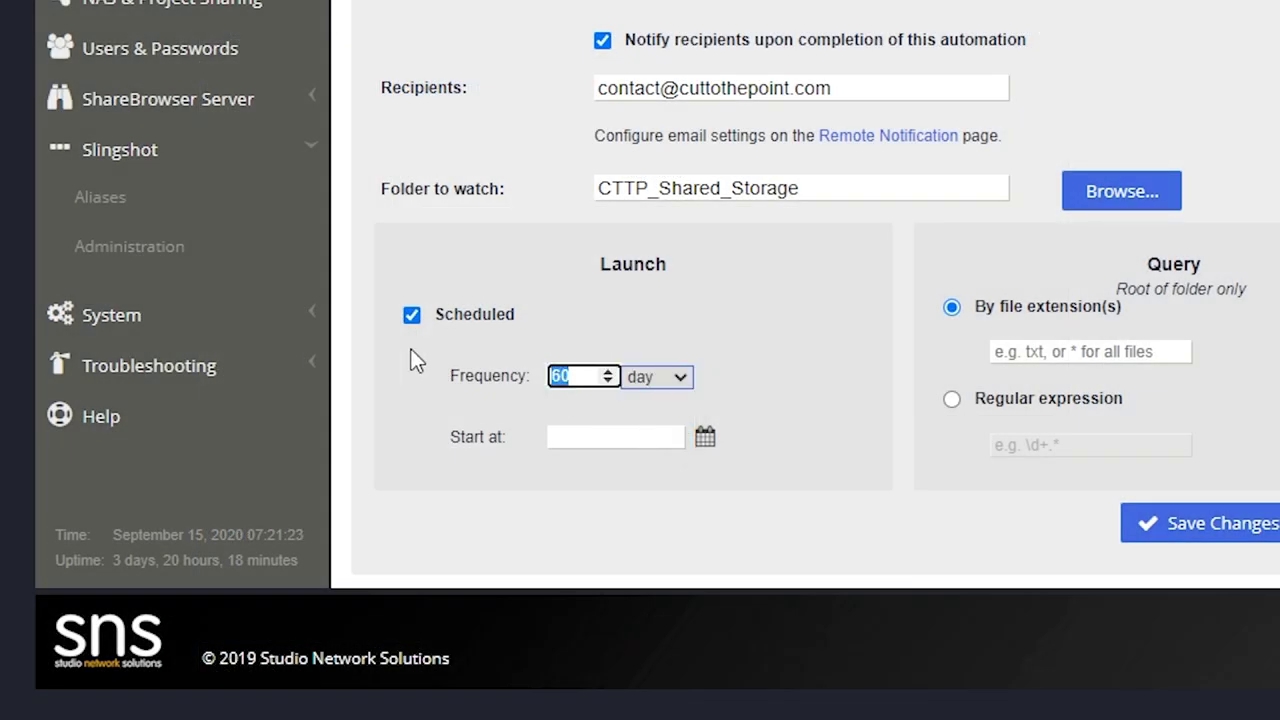
click(705, 437)
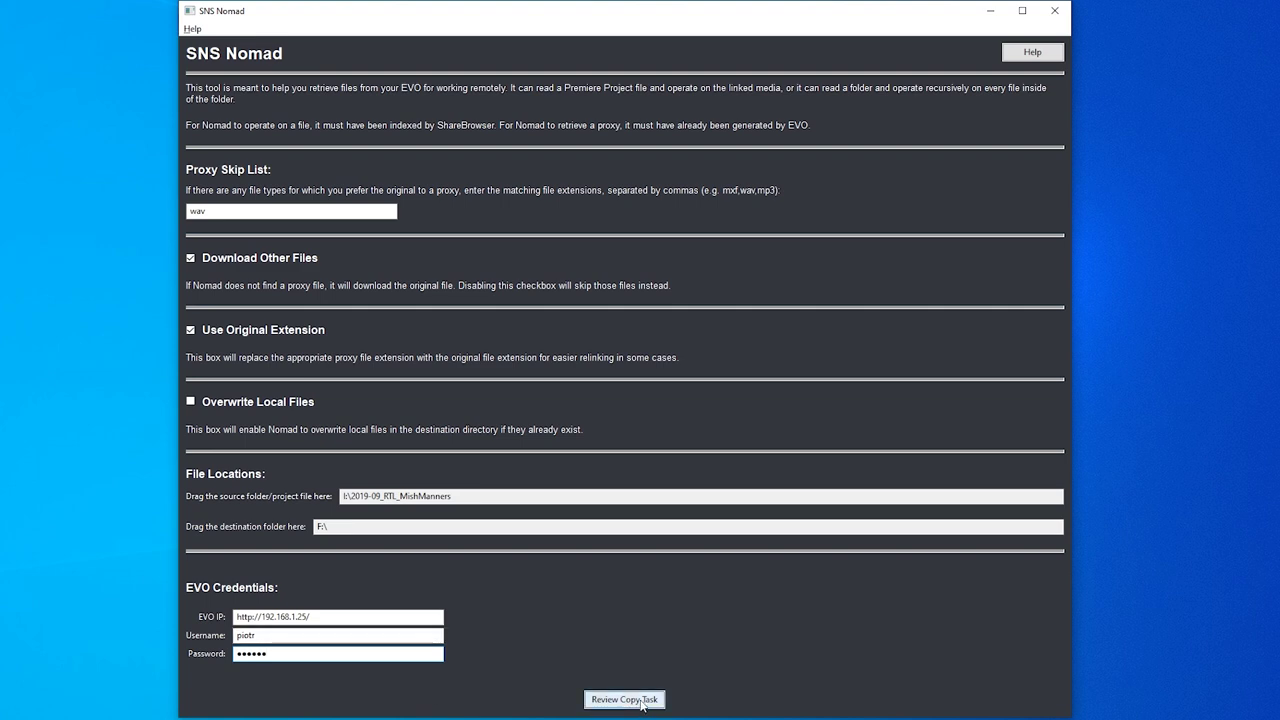
Switch to SNS Nomad and review the copy task from the 2019-09_RTL_MishManners source folder to the F:\ destination.
click(630, 699)
click(411, 518)
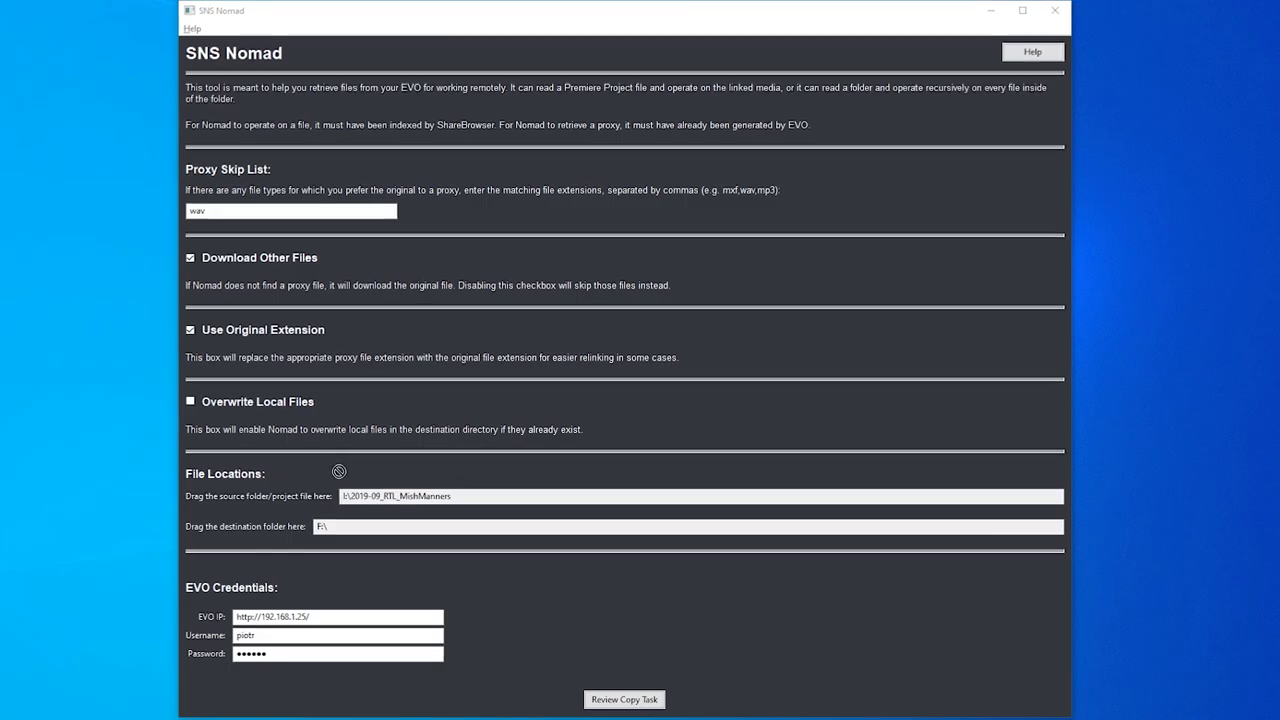
drag(381, 719, 464, 719)
drag(360, 495, 362, 488)
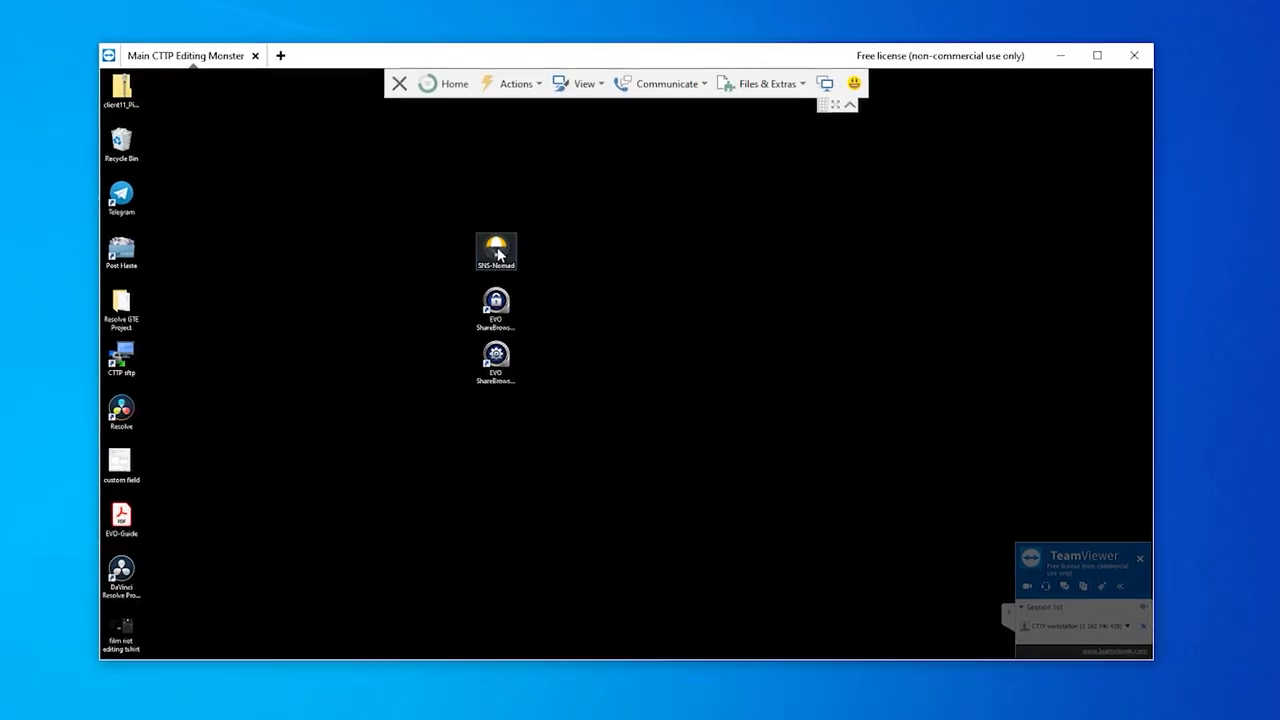
Launch SNS Nomad on the remote workstation in TeamViewer and enter wav in the proxy skip list.
double_click(497, 253)
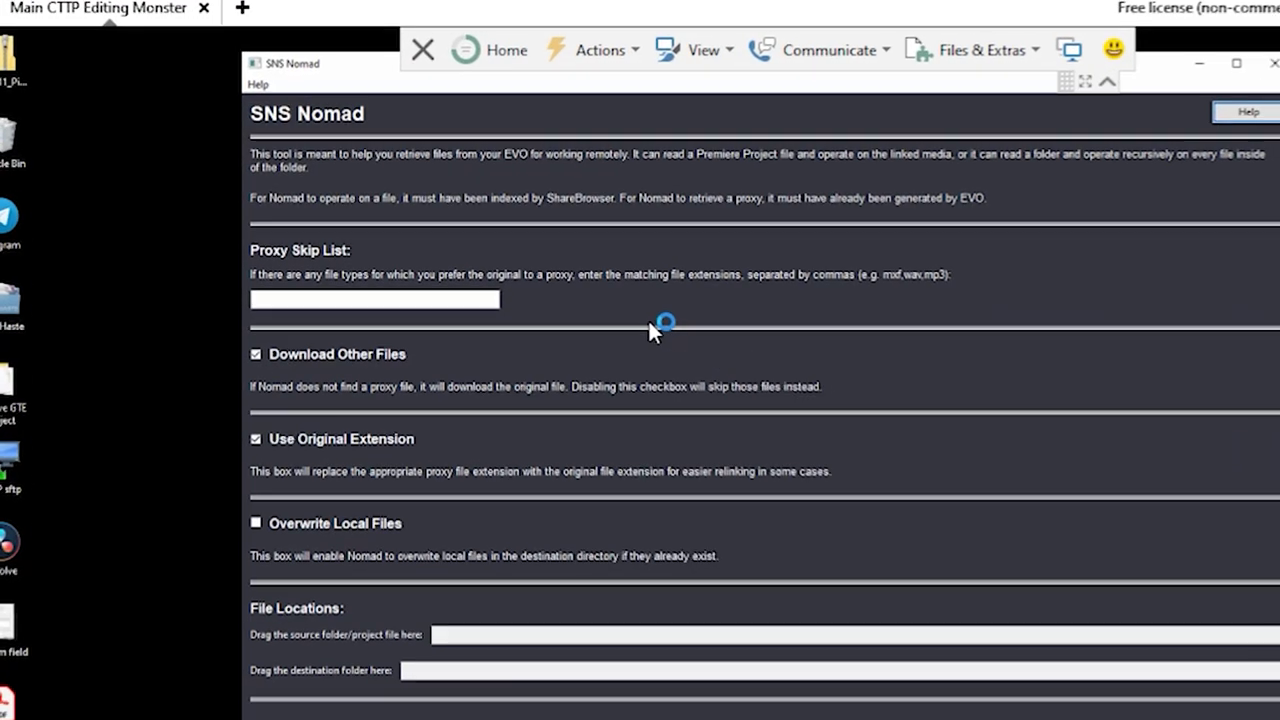
click(393, 301)
text(wa)
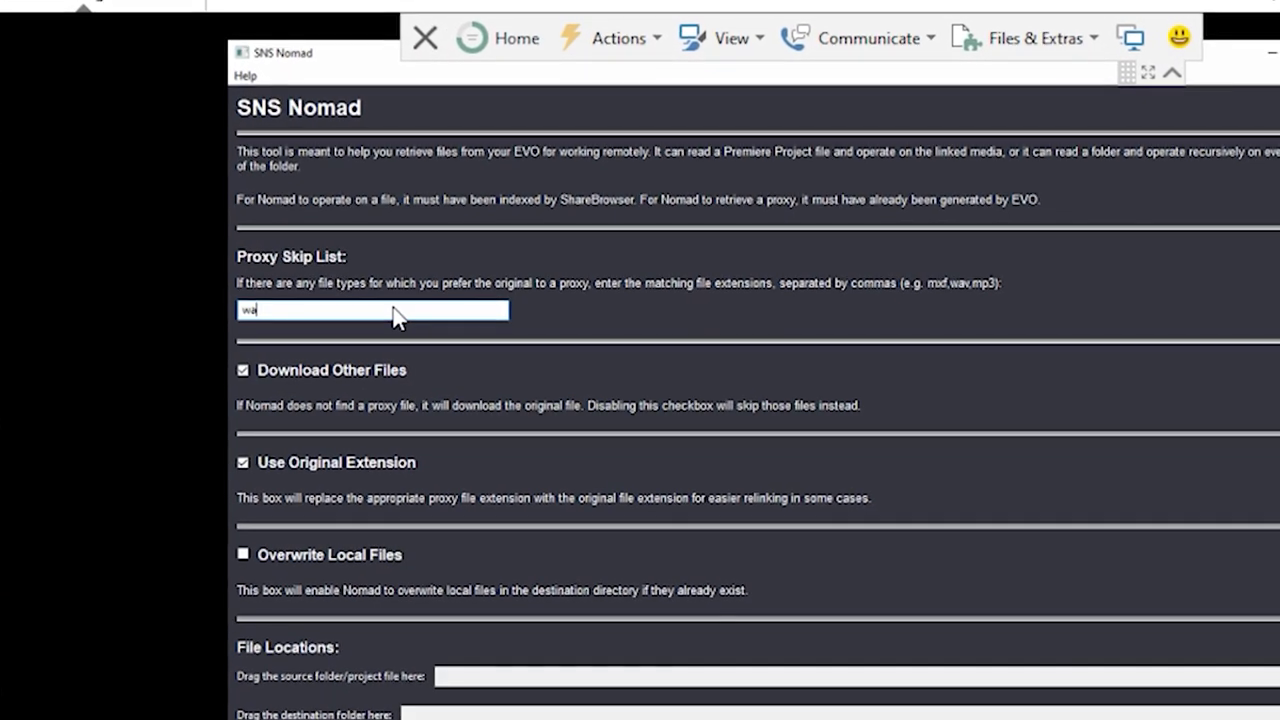